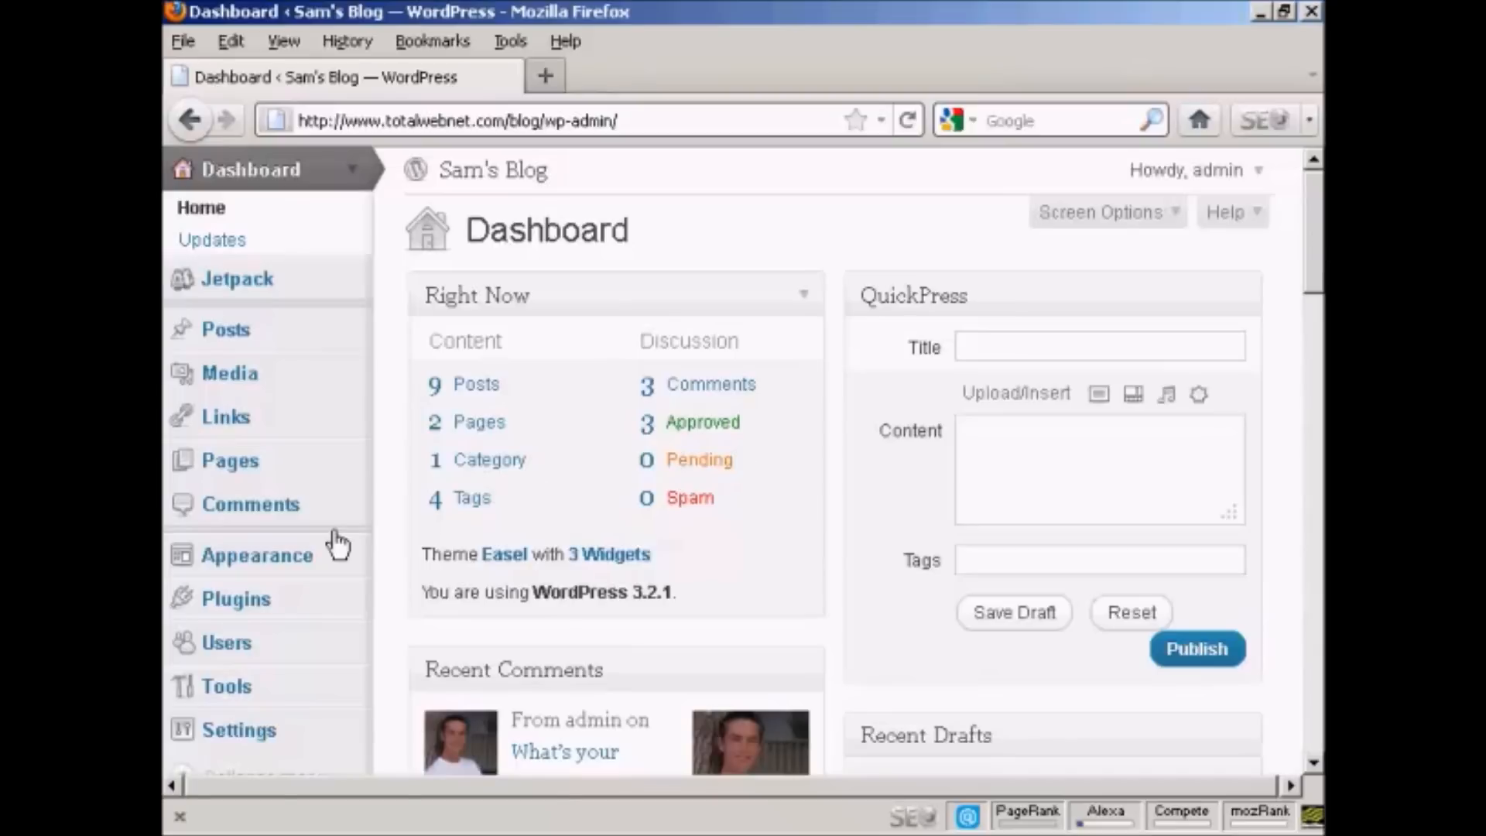
Step: Search the WordPress plugin directory for new plugins matching the term "contact form"
click(241, 610)
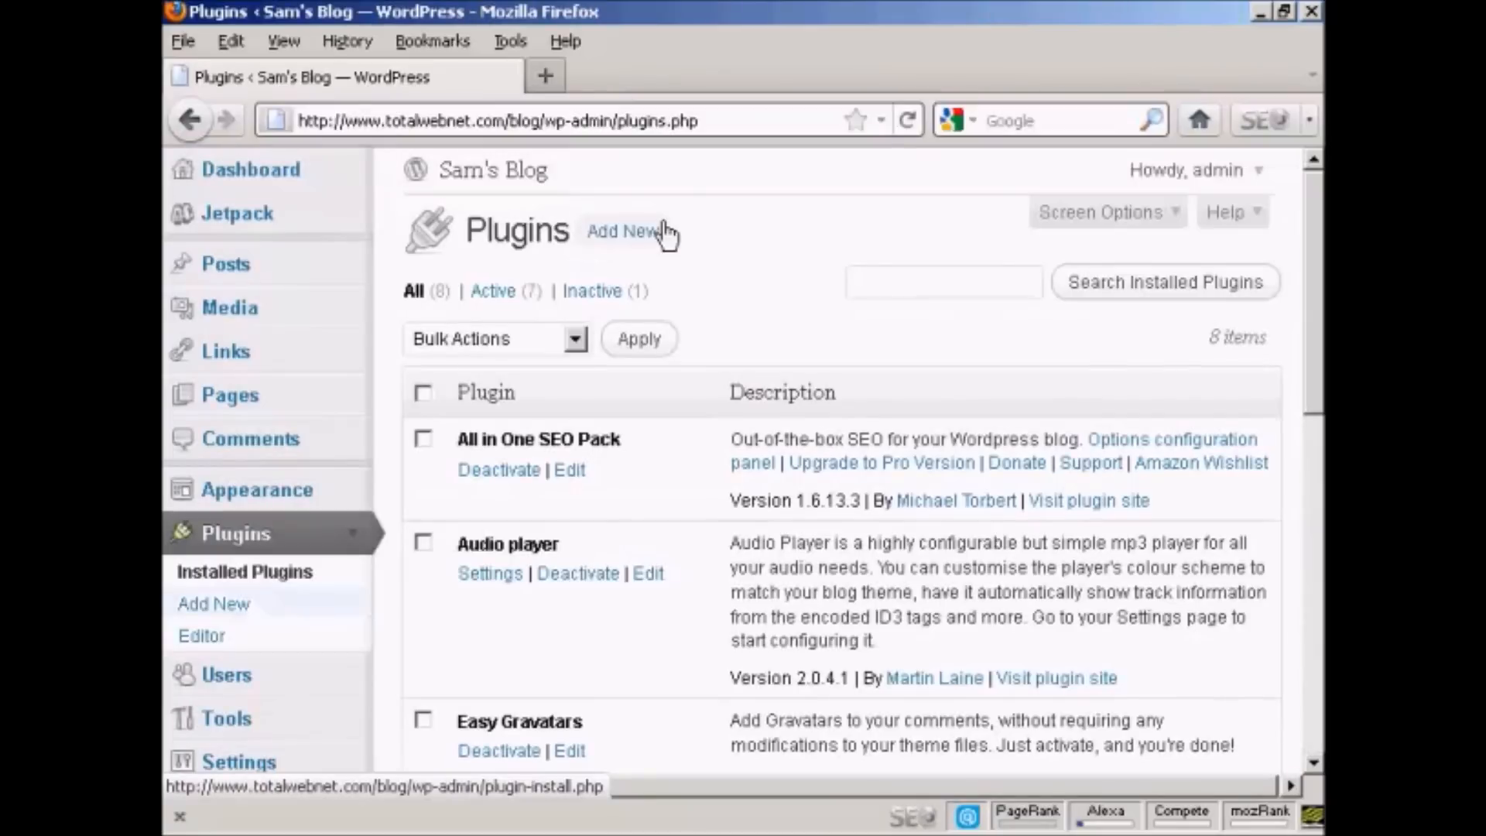
click(624, 234)
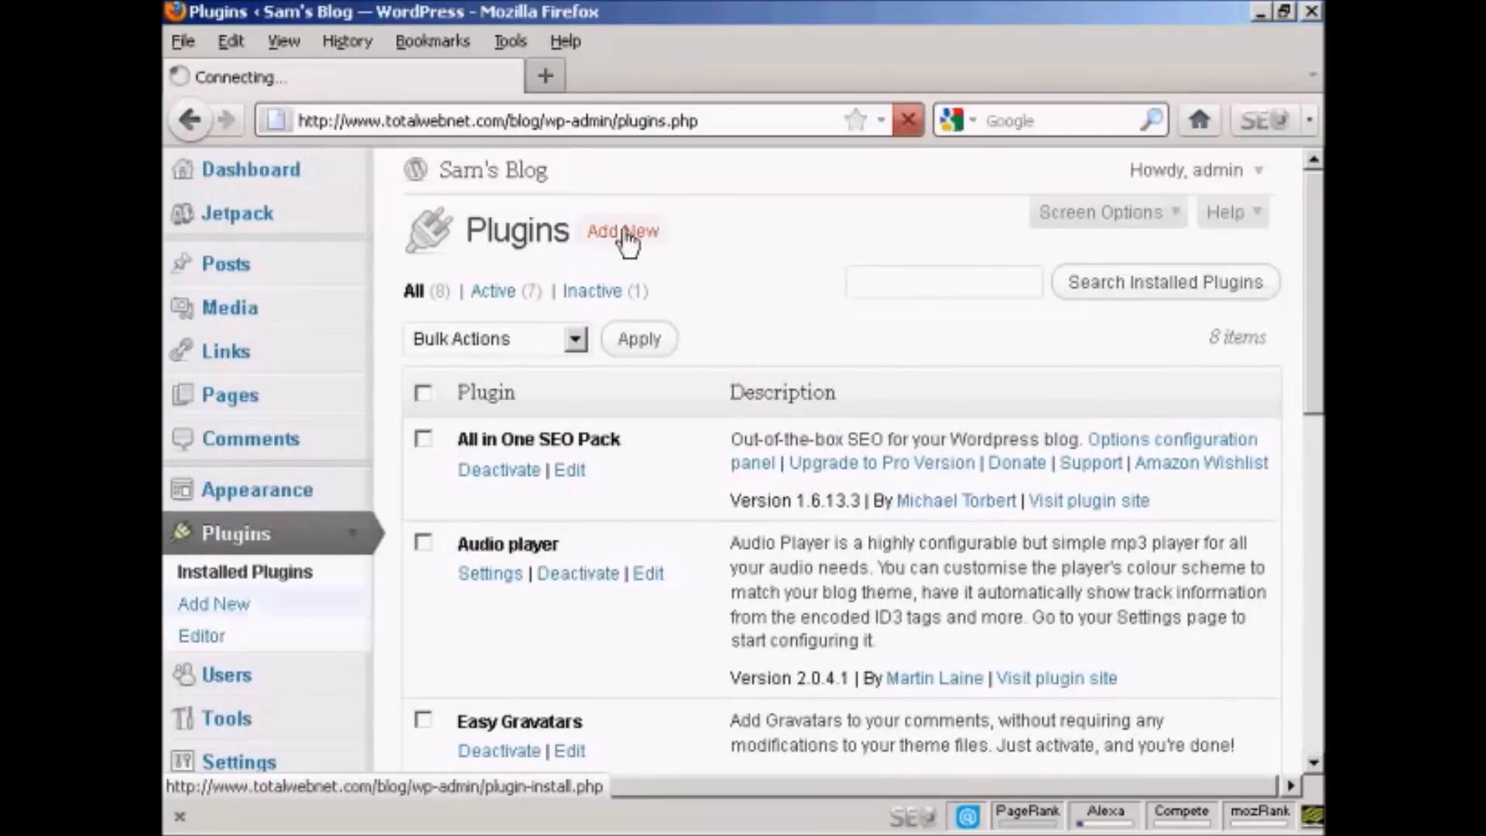
click(528, 519)
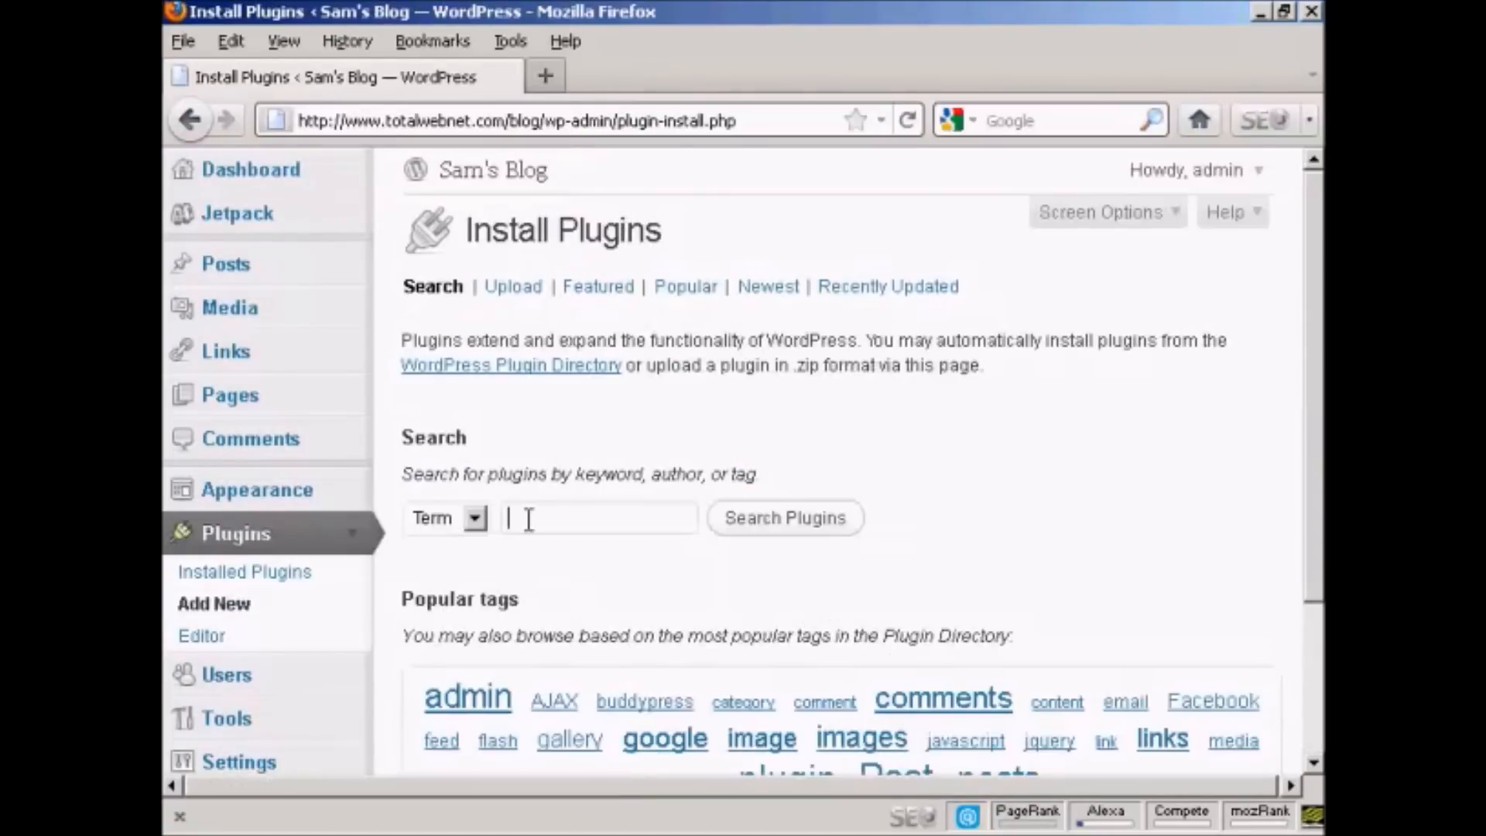
text(contact form)
click(775, 520)
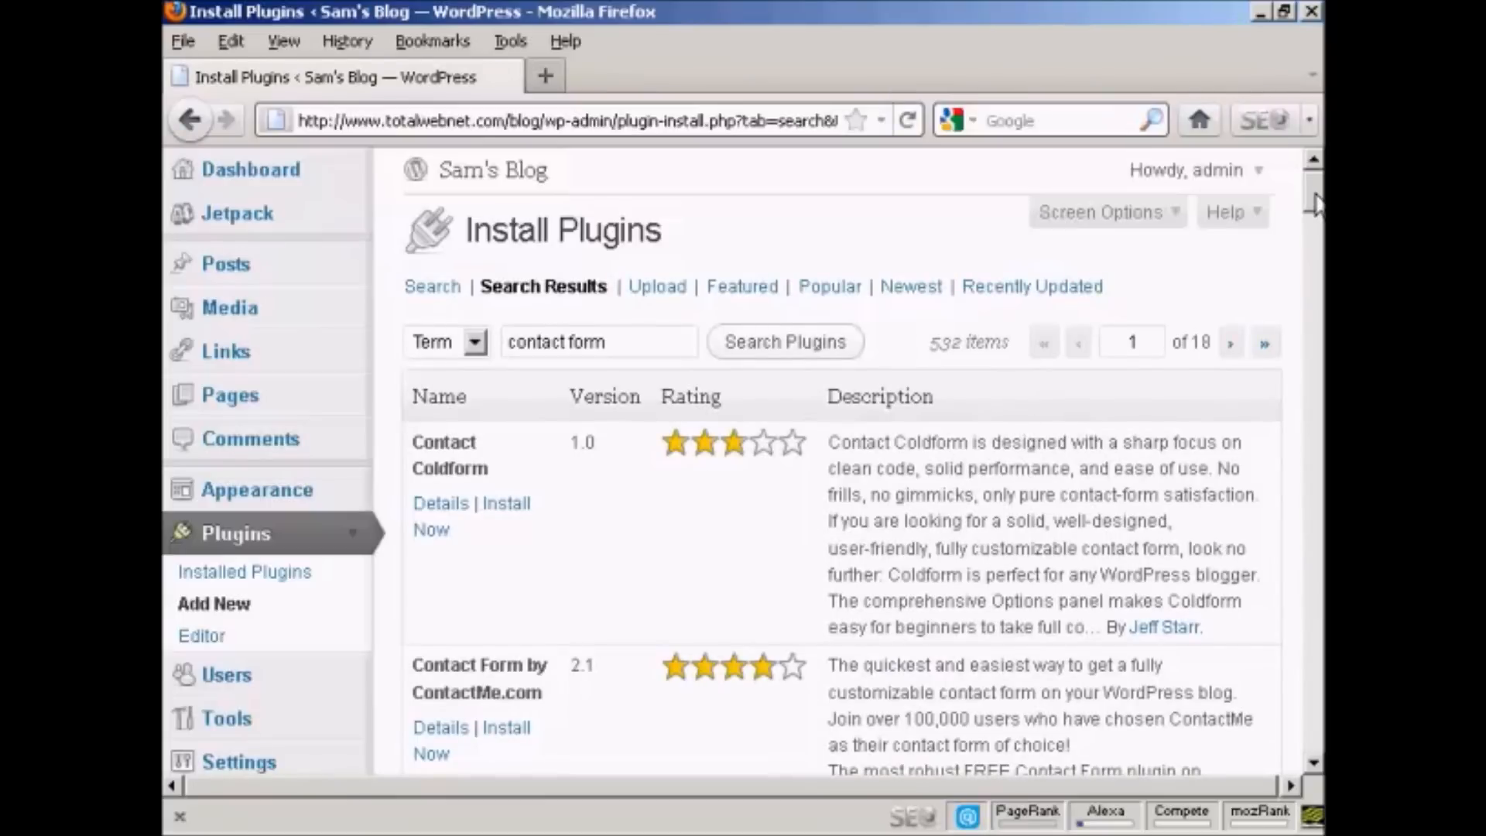
Step: Install the Slick Contact Forms plugin from the search results and activate it
drag(1313, 202, 1313, 294)
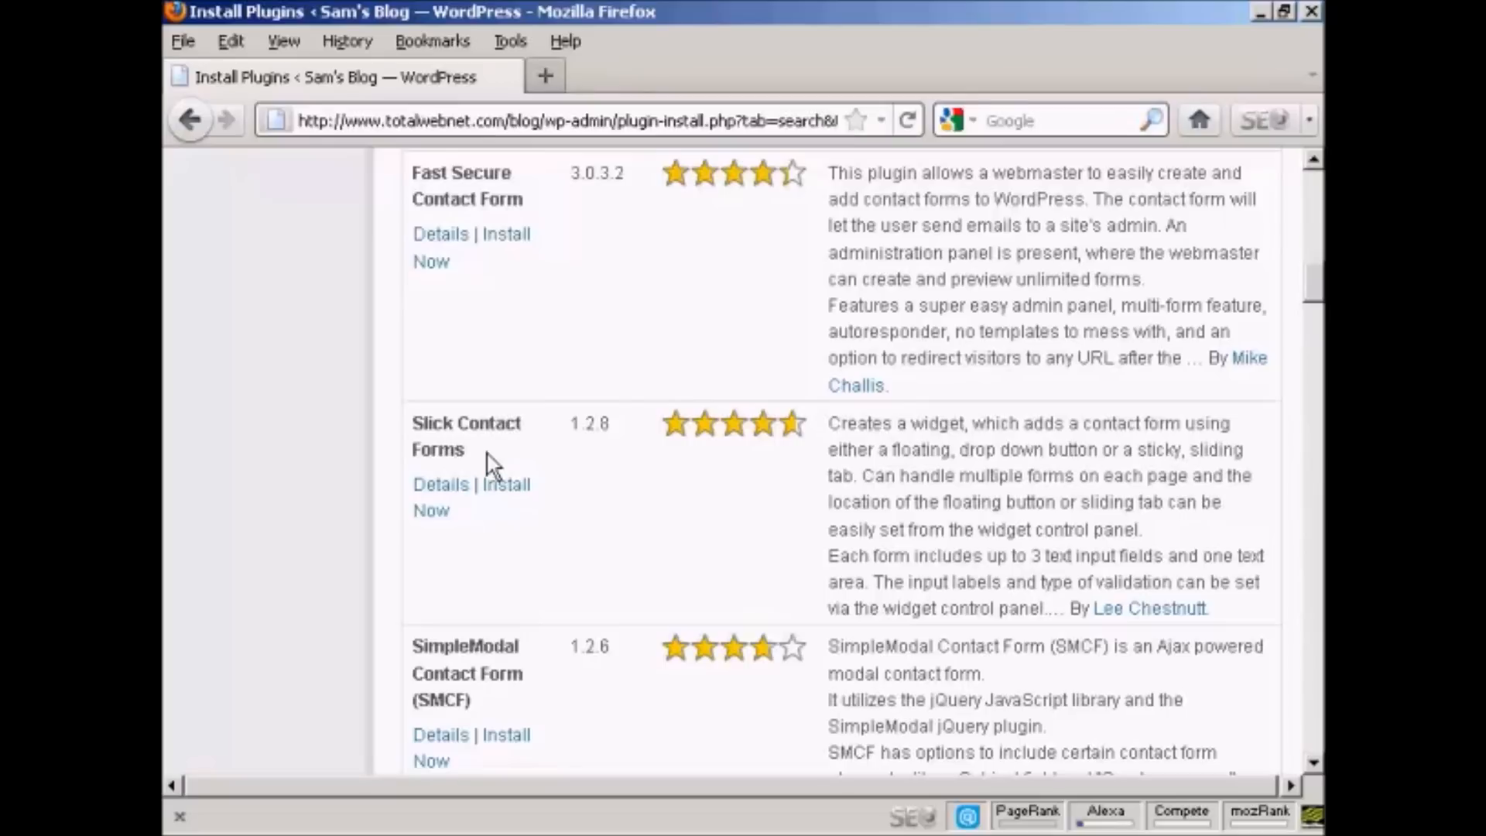
click(511, 486)
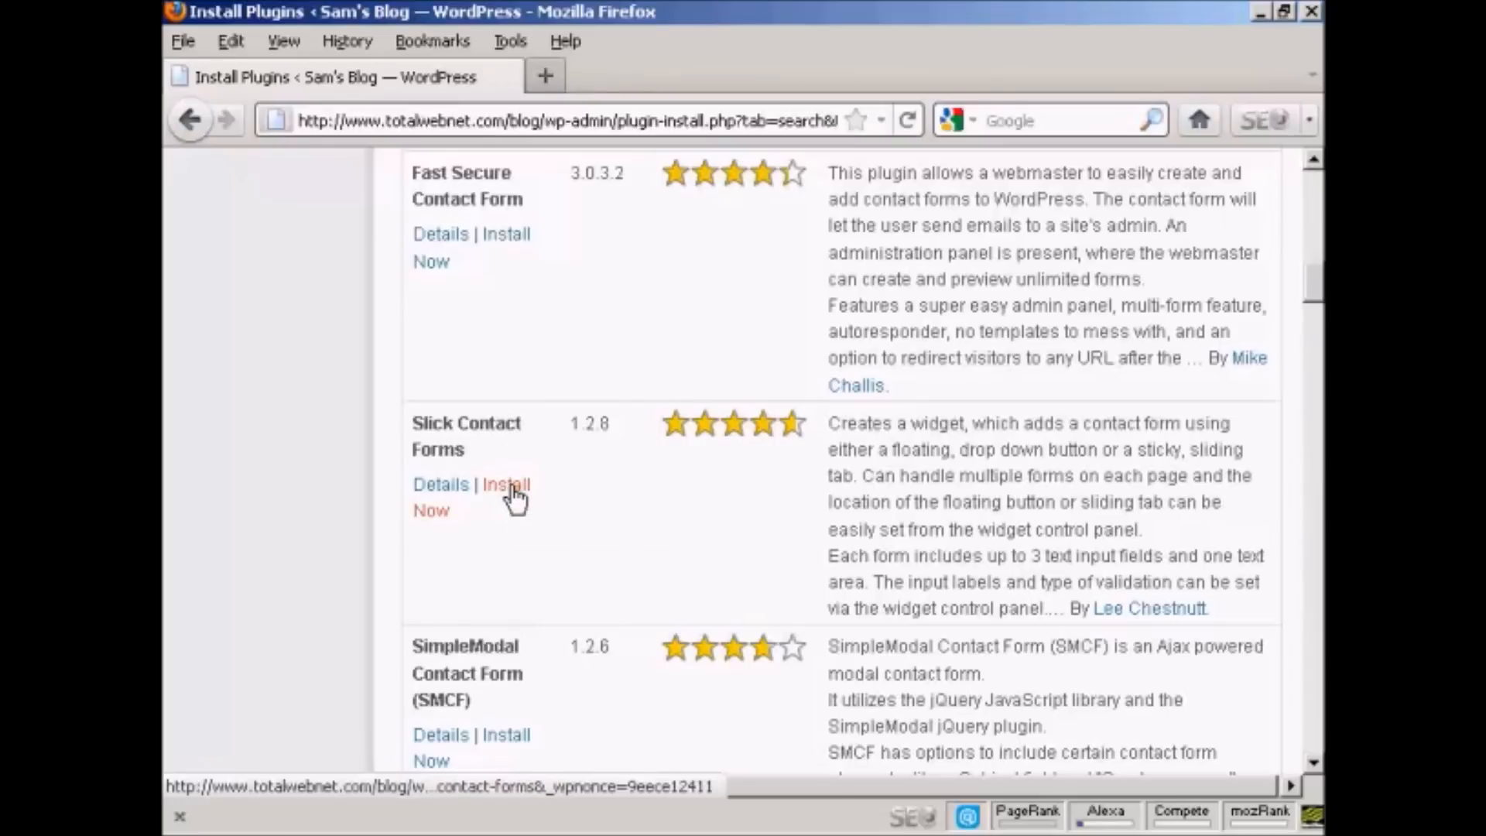
click(740, 445)
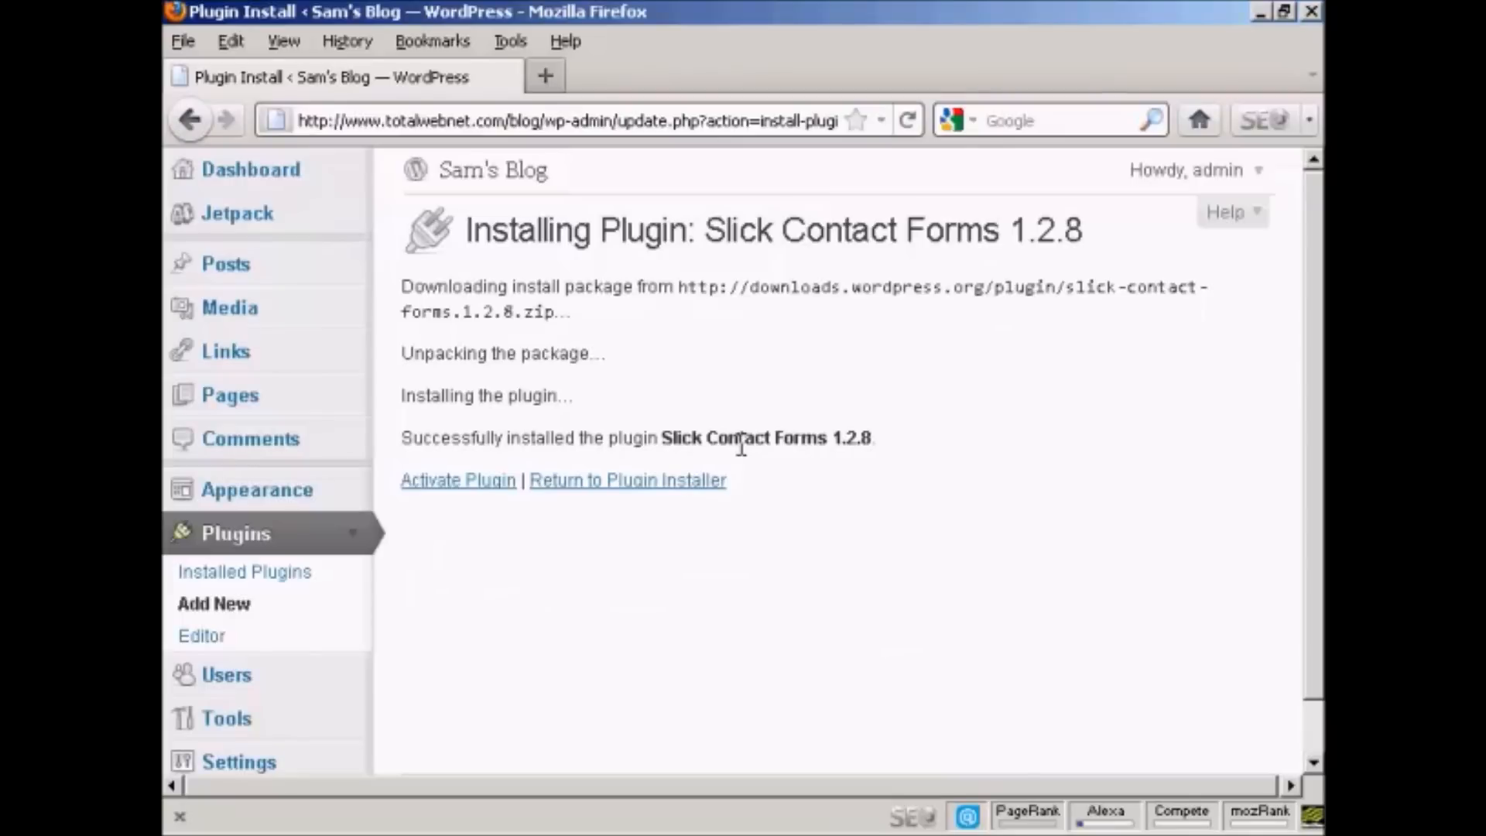
click(469, 495)
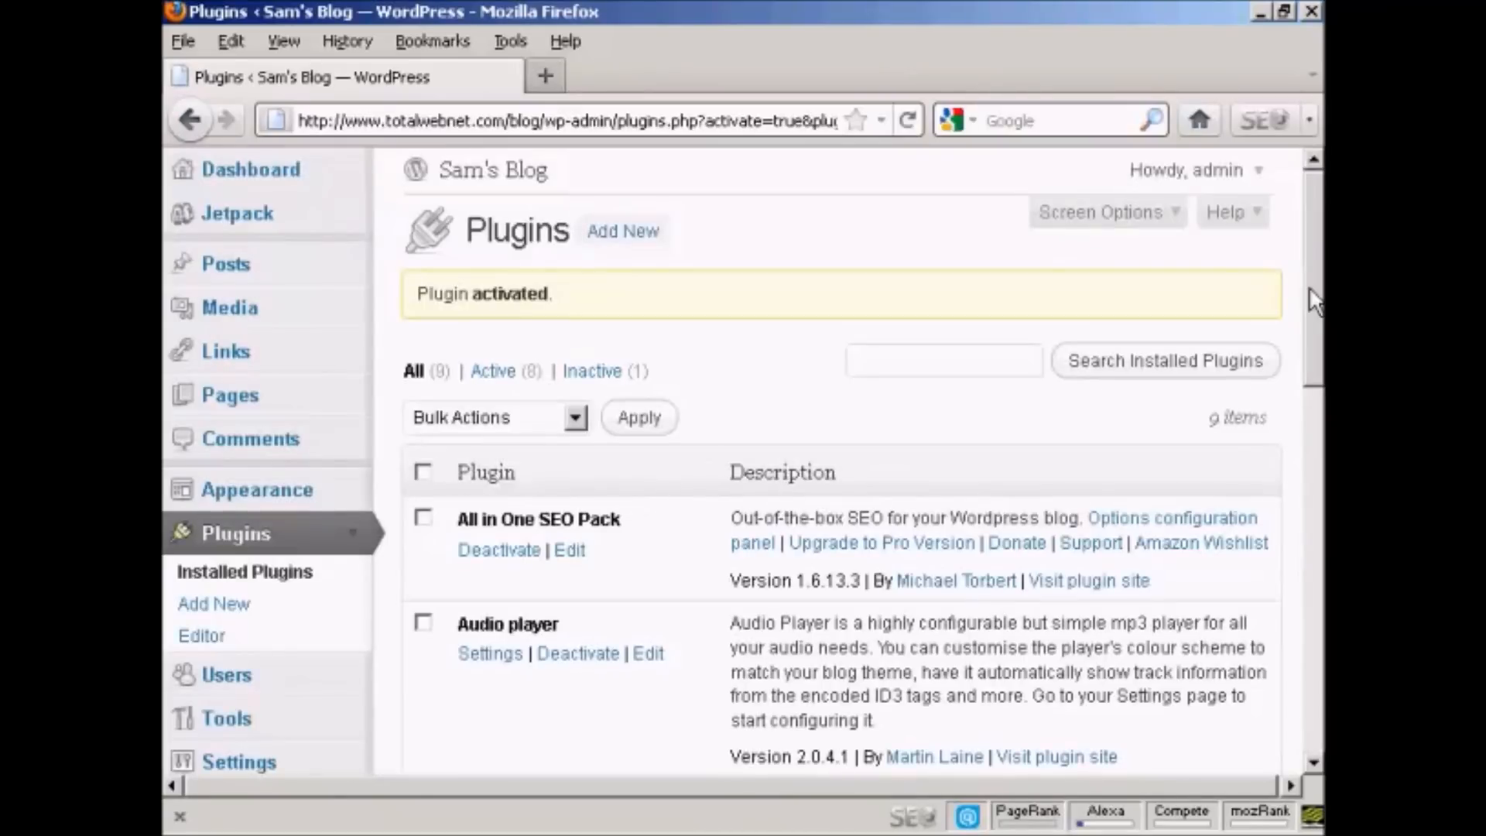
Step: Open the Slick Contact Forms configuration page in the site settings
drag(1313, 300, 1316, 399)
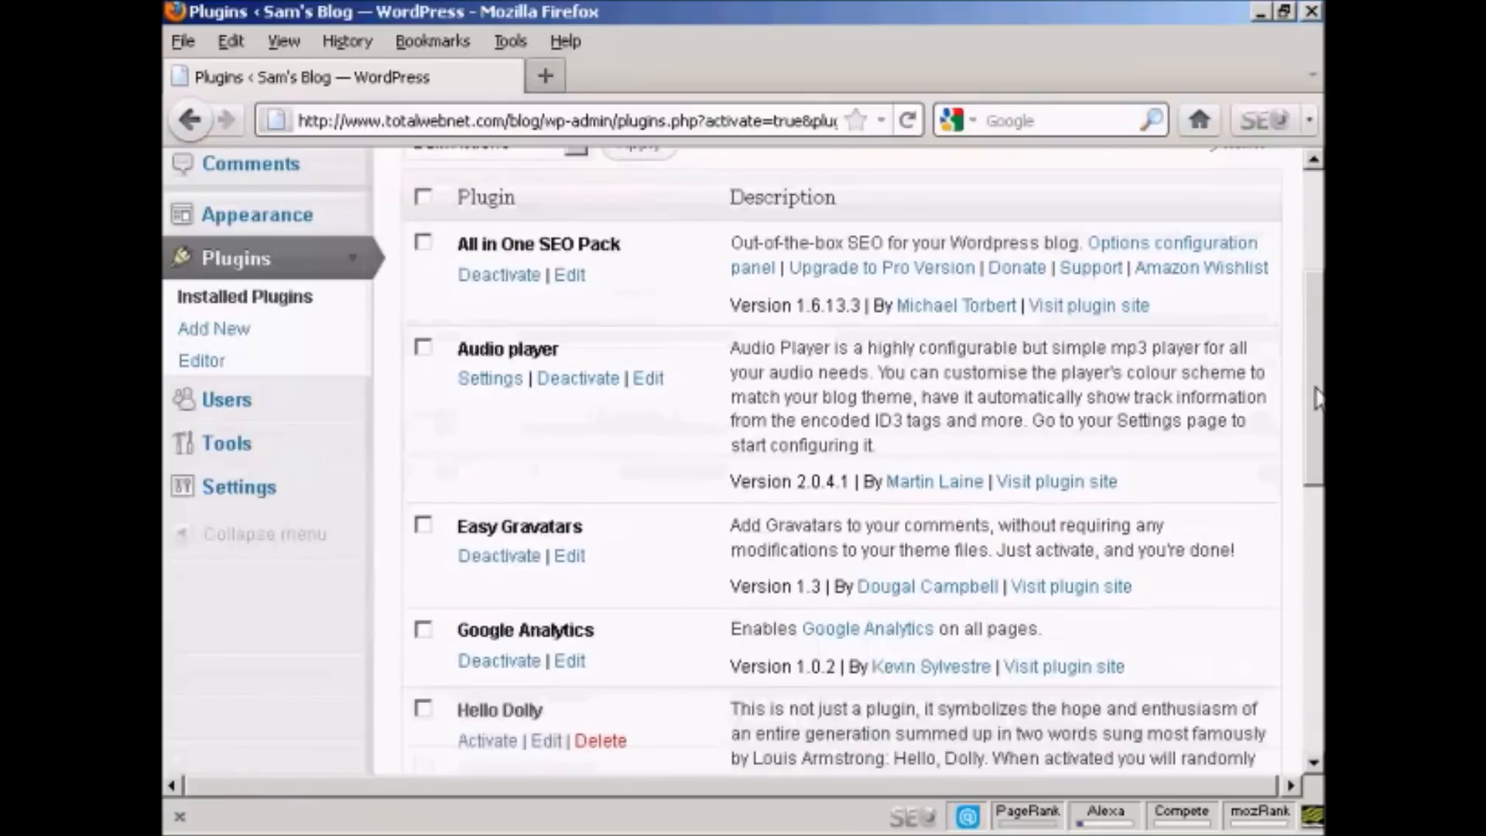
click(250, 499)
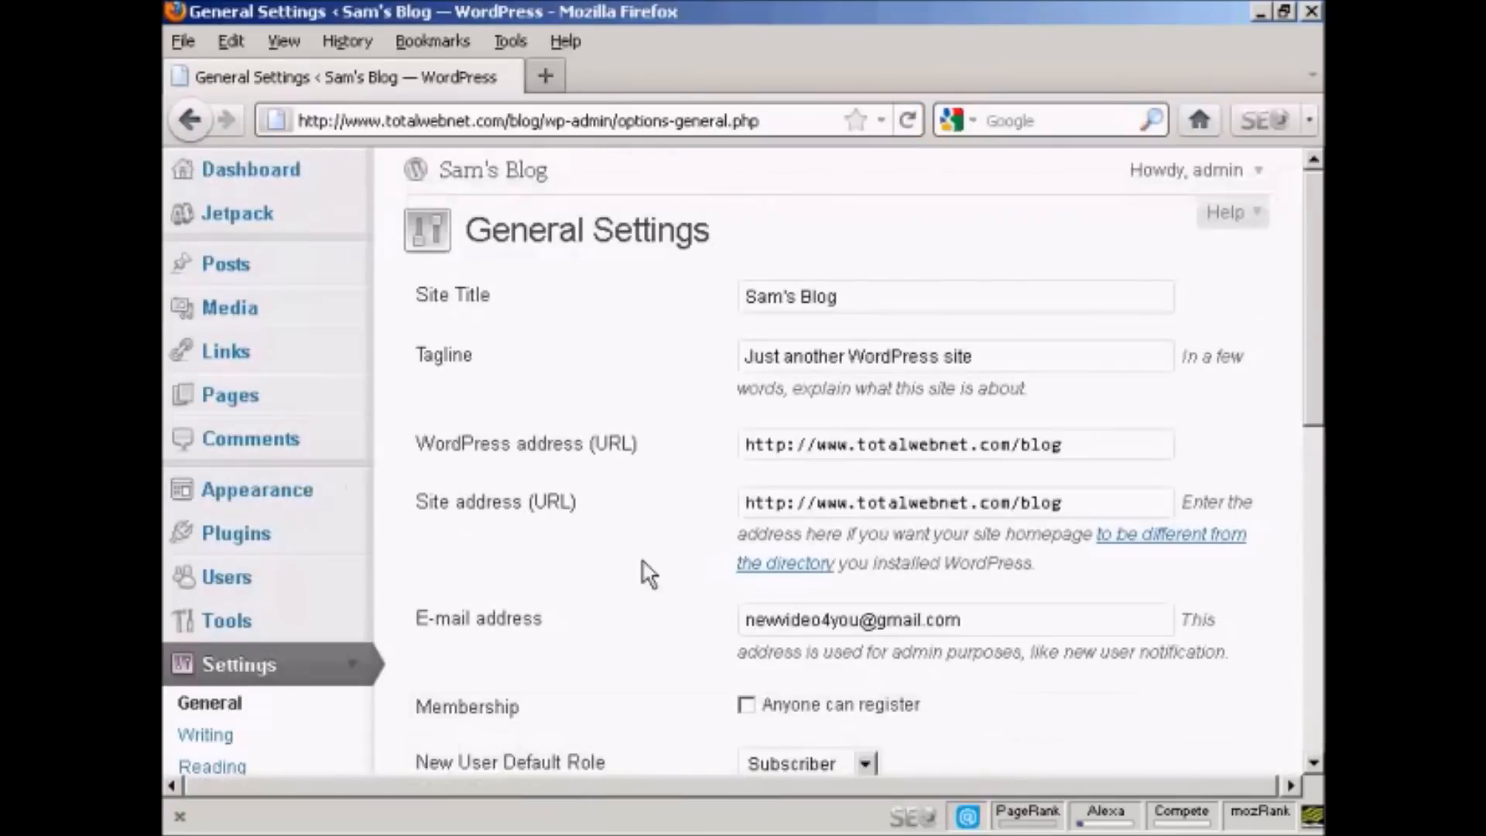
scroll(633, 575, down, 5)
scroll(633, 575, down, 3)
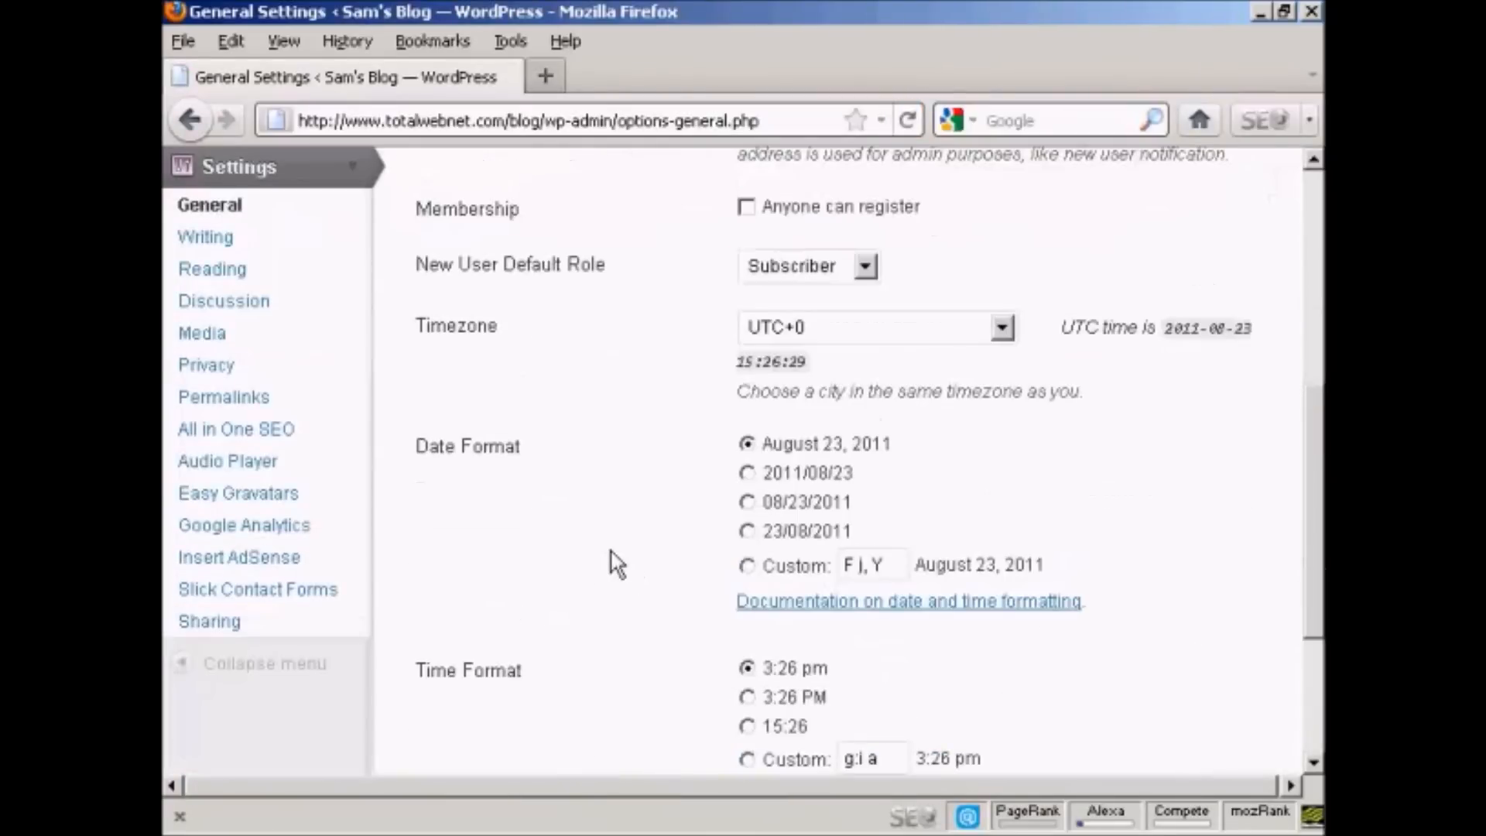
click(306, 600)
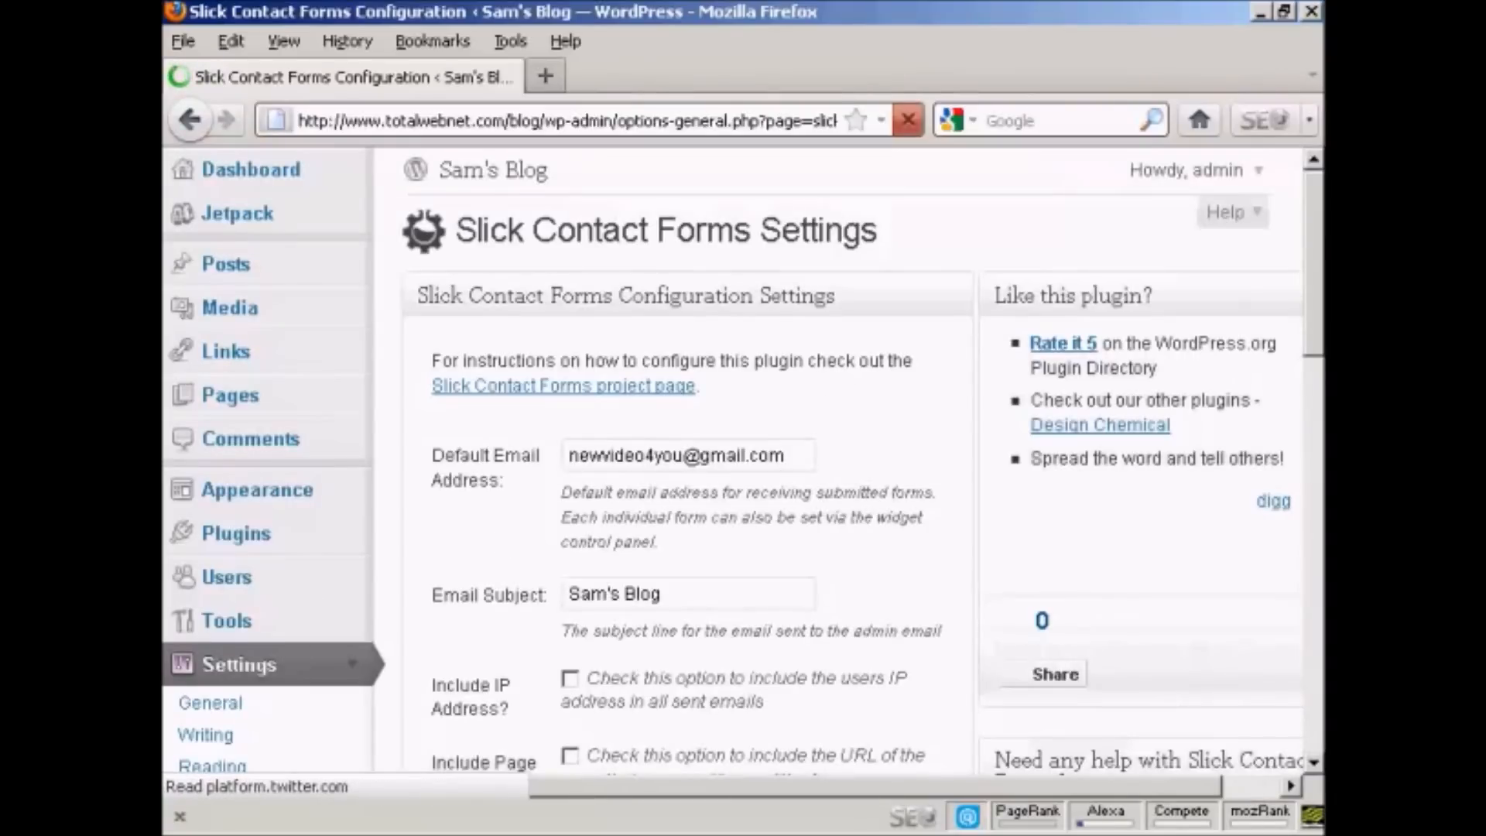
Step: Set the email subject to "From Sam's Blog" and include the user's IP address and page URL in sent emails
drag(1316, 239, 1316, 288)
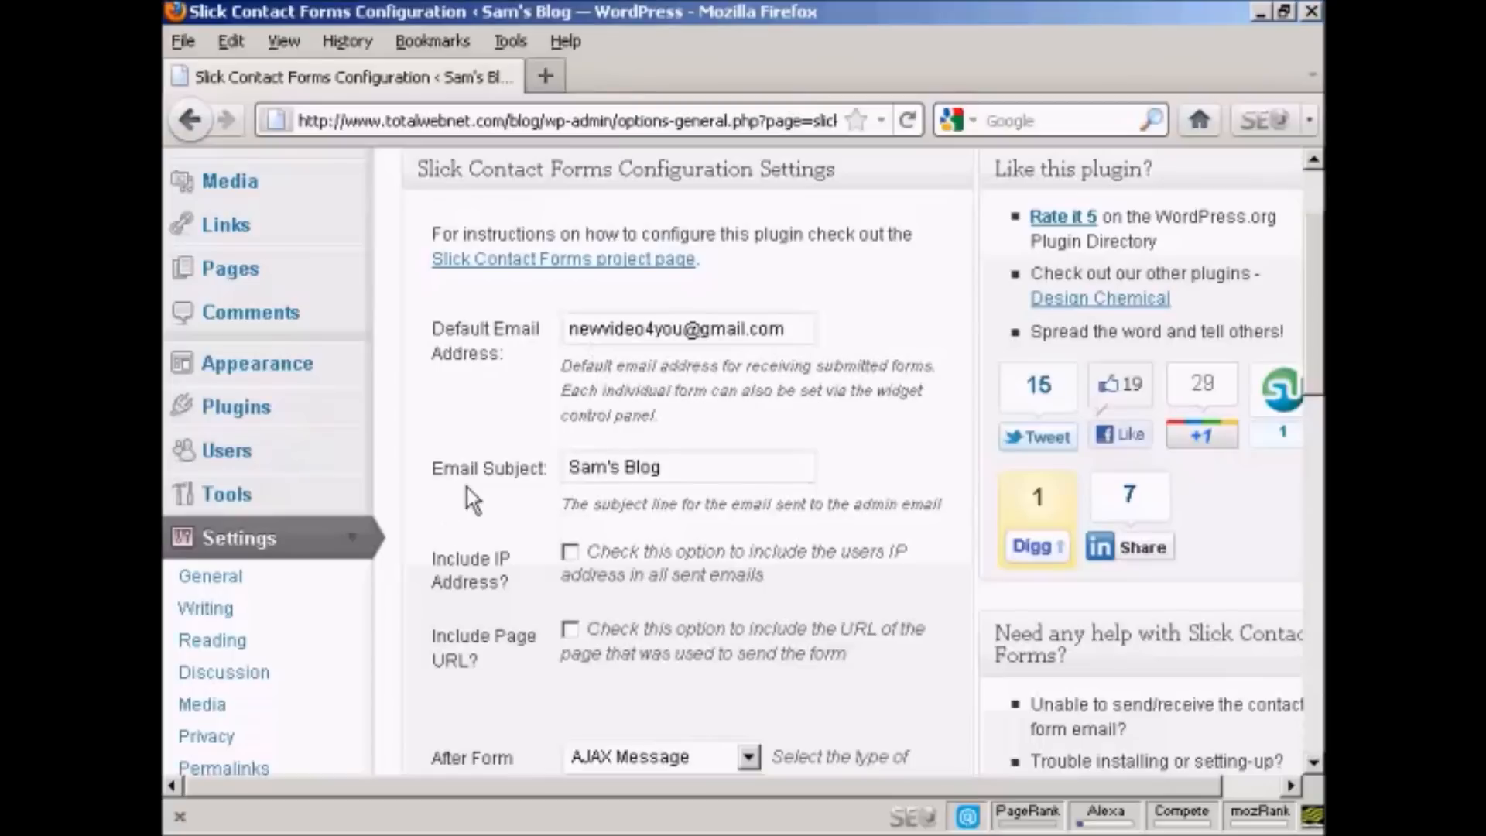
click(570, 467)
text(From)
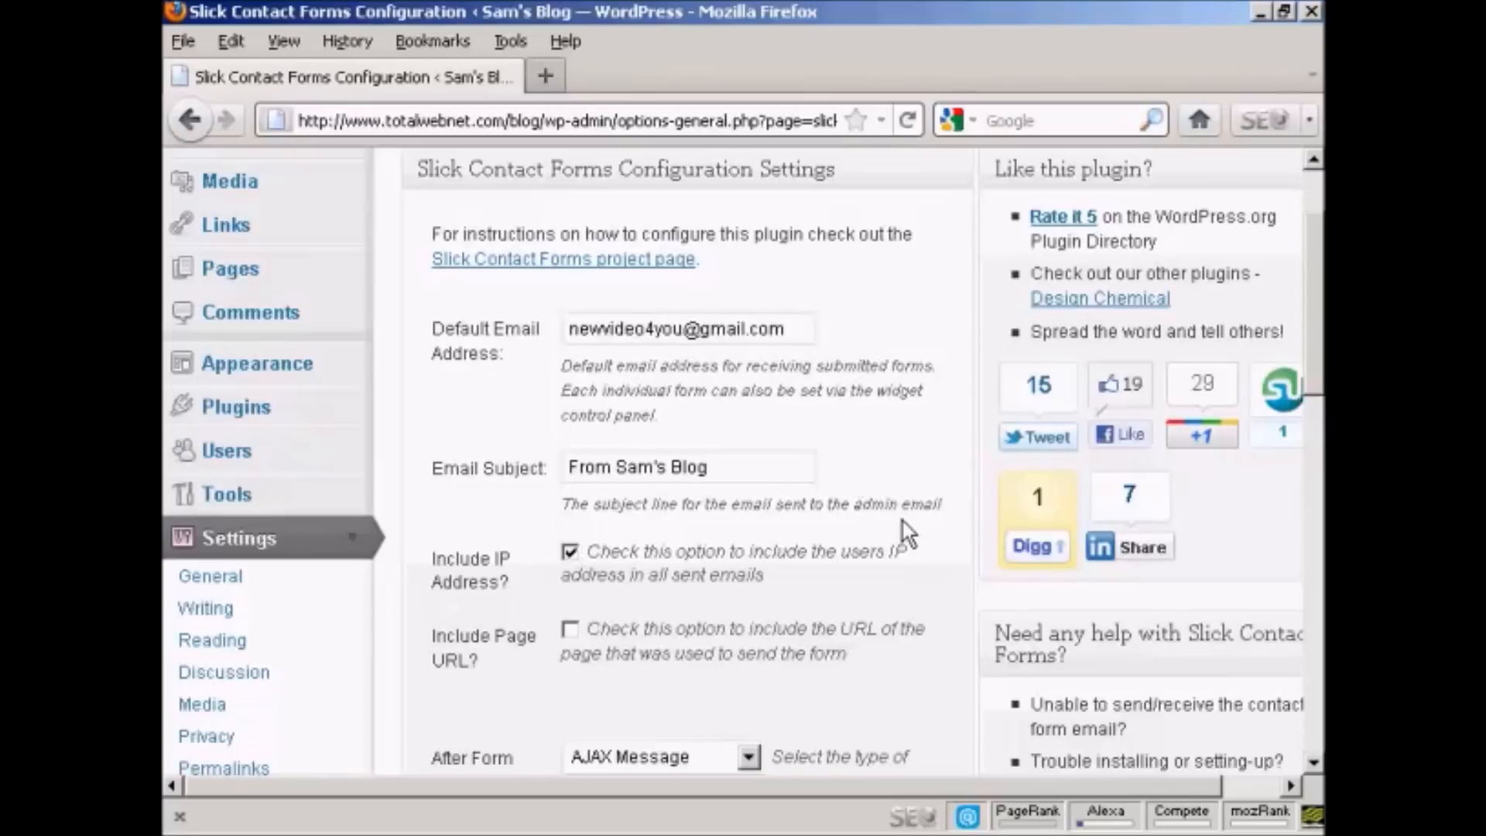
scroll(915, 548, down, 3)
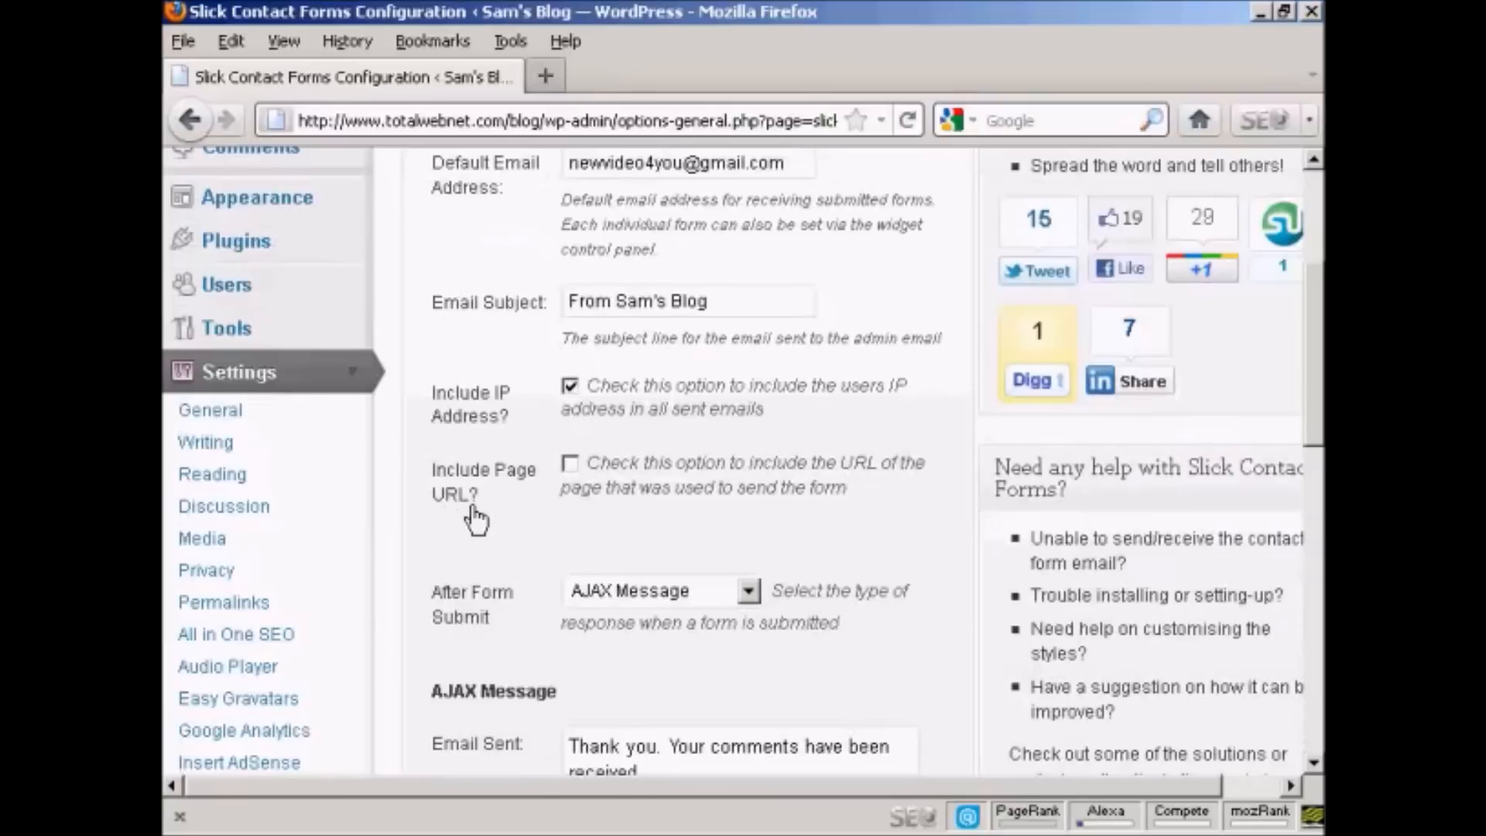
click(570, 464)
Step: Review the form messages, try the Redirect response for After Form Submit, and set it back to AJAX Message
scroll(844, 506, down, 5)
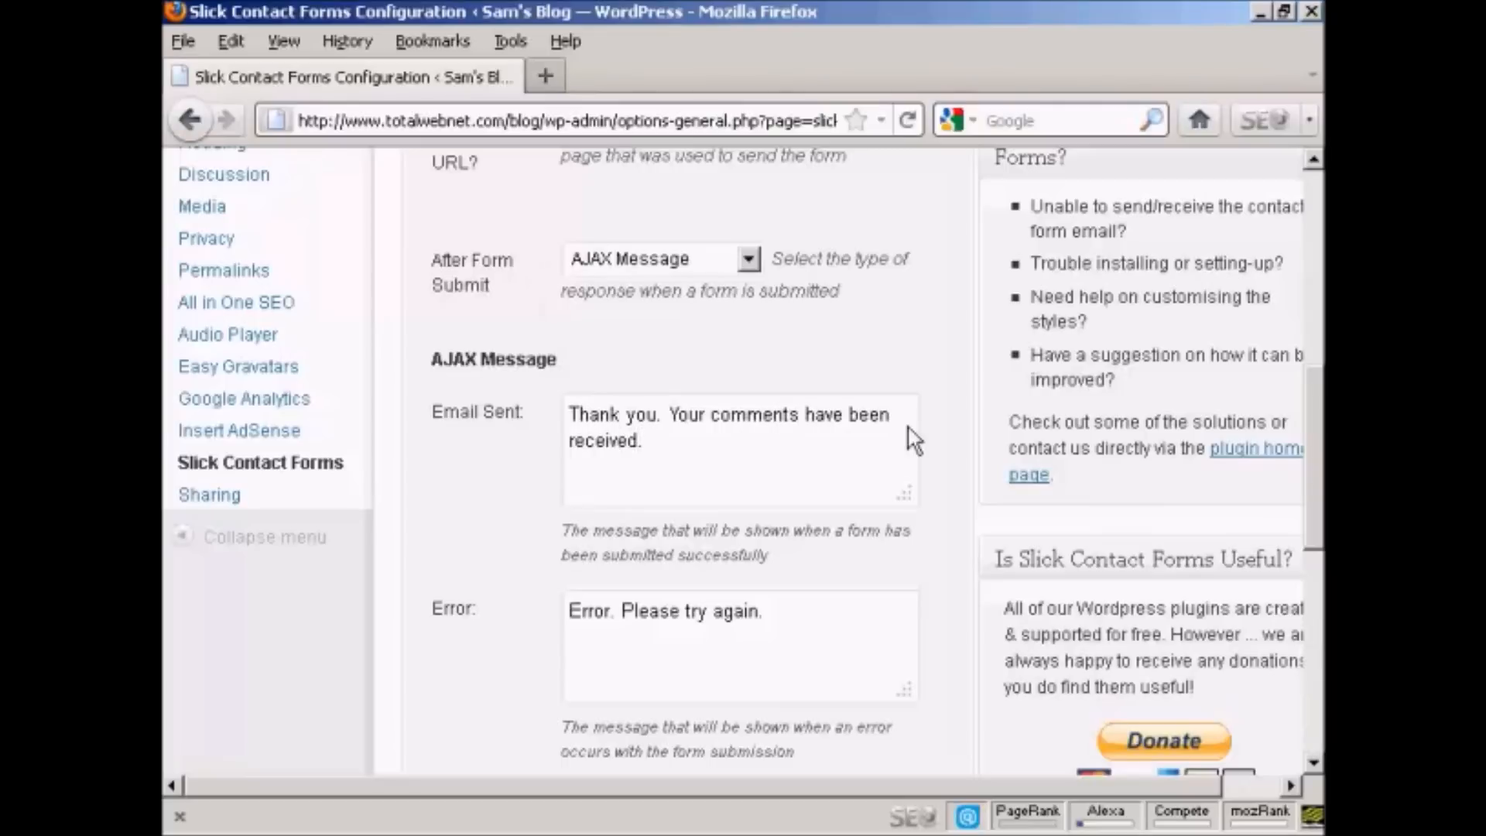
scroll(943, 469, down, 3)
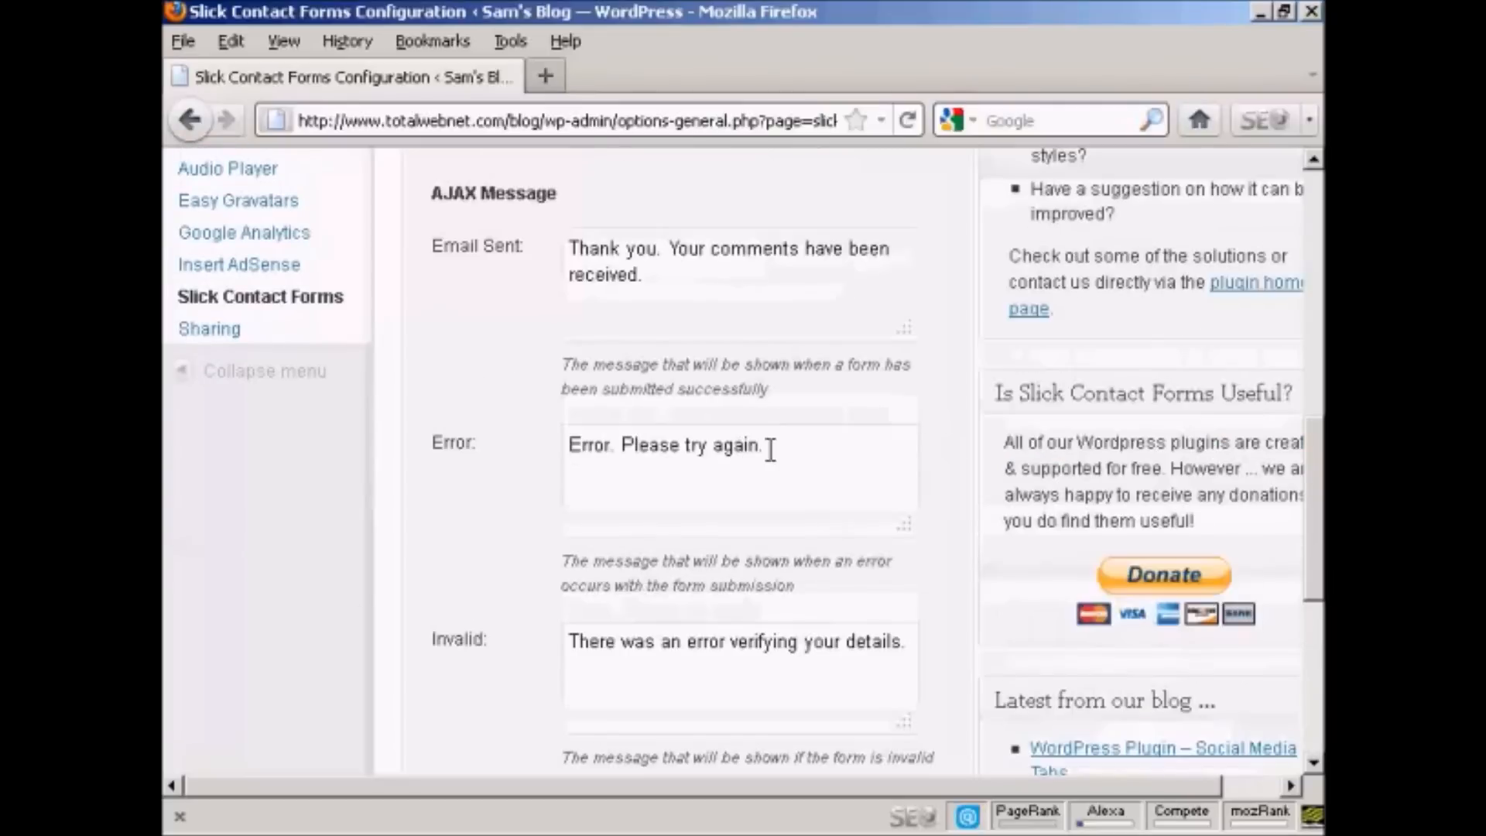
scroll(952, 588, down, 3)
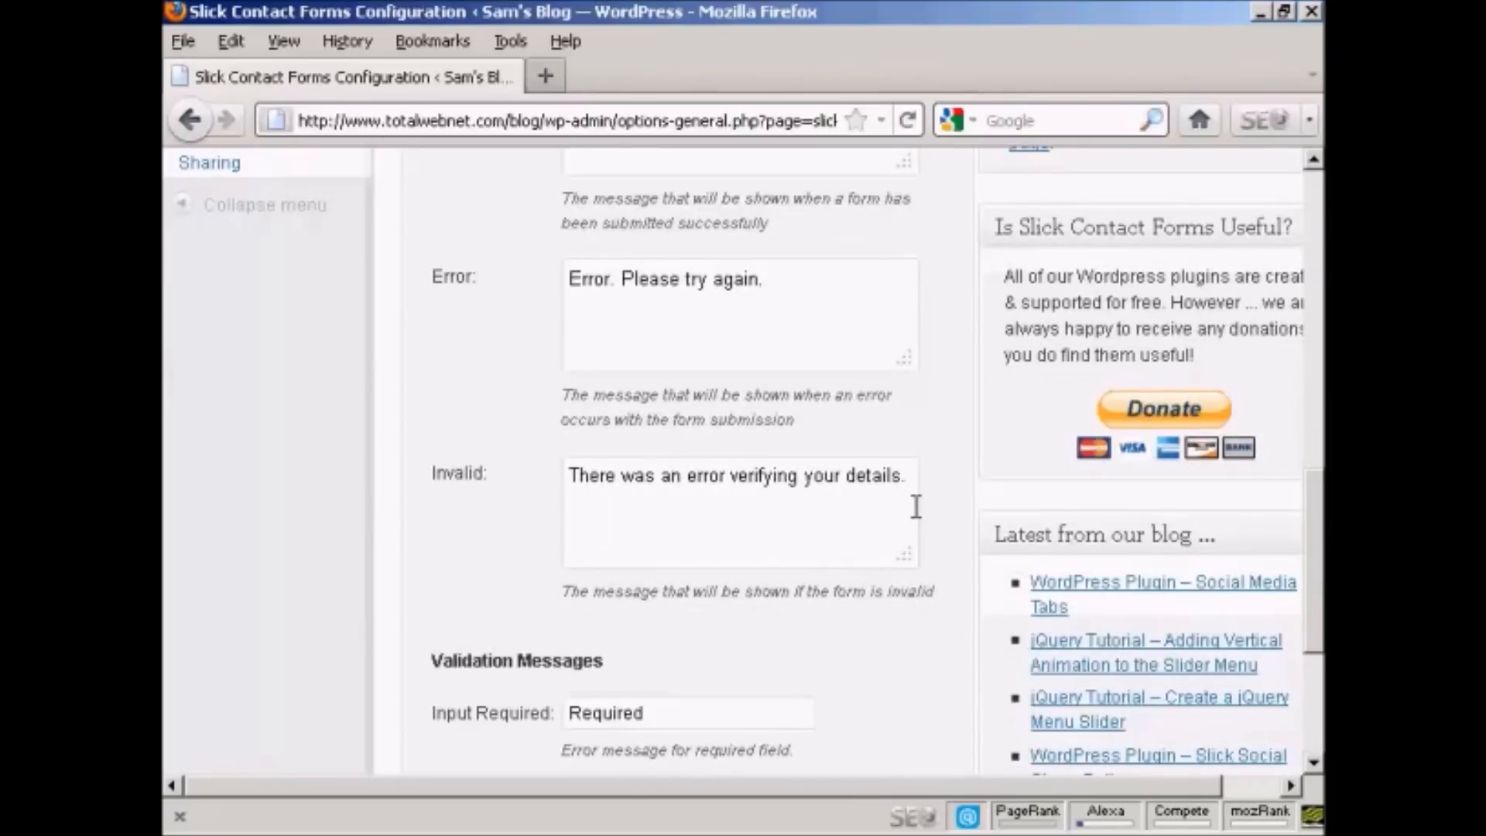
scroll(917, 511, down, 6)
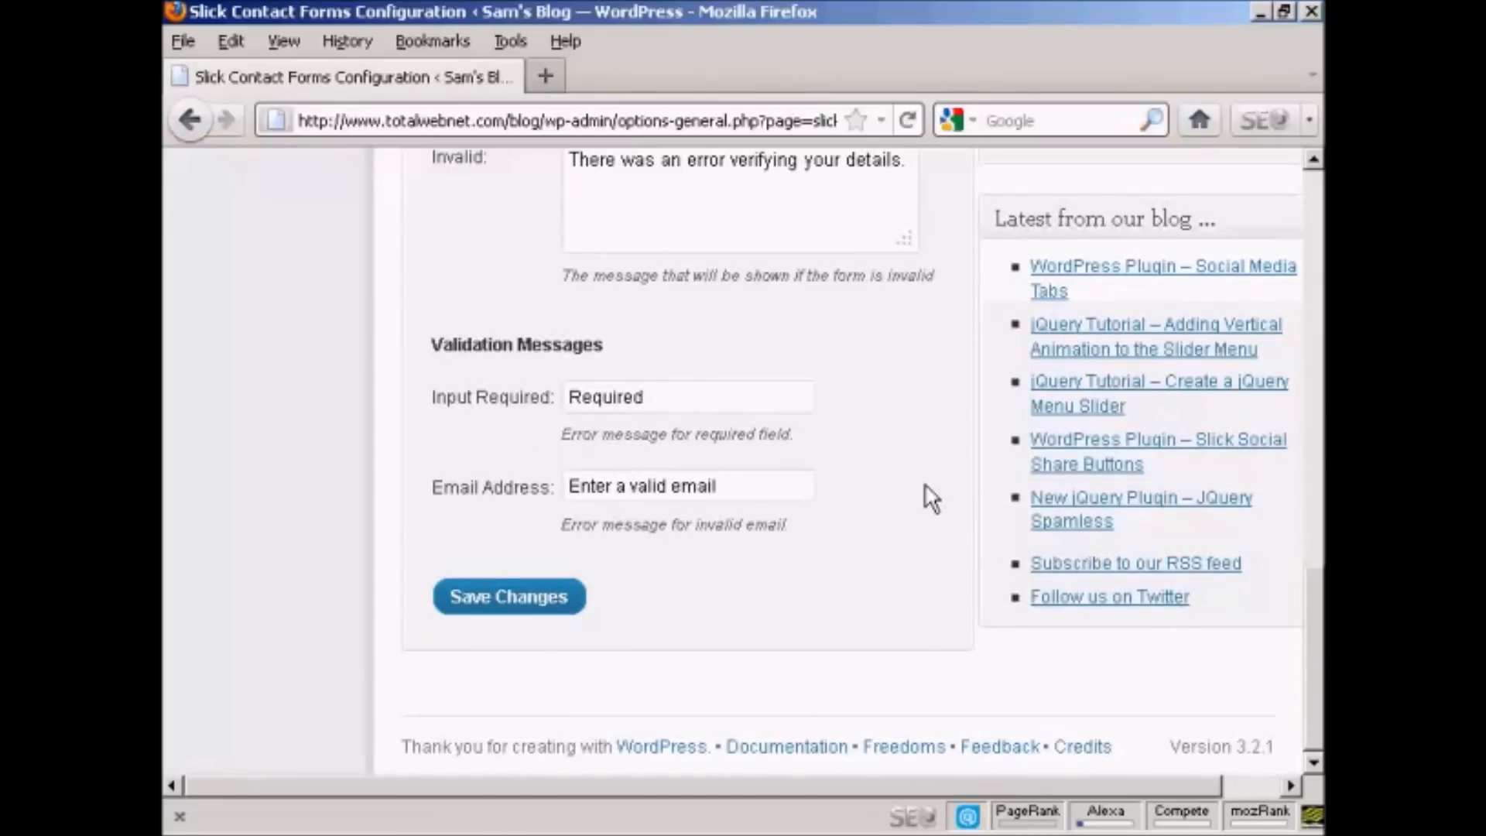
scroll(923, 495, up, 18)
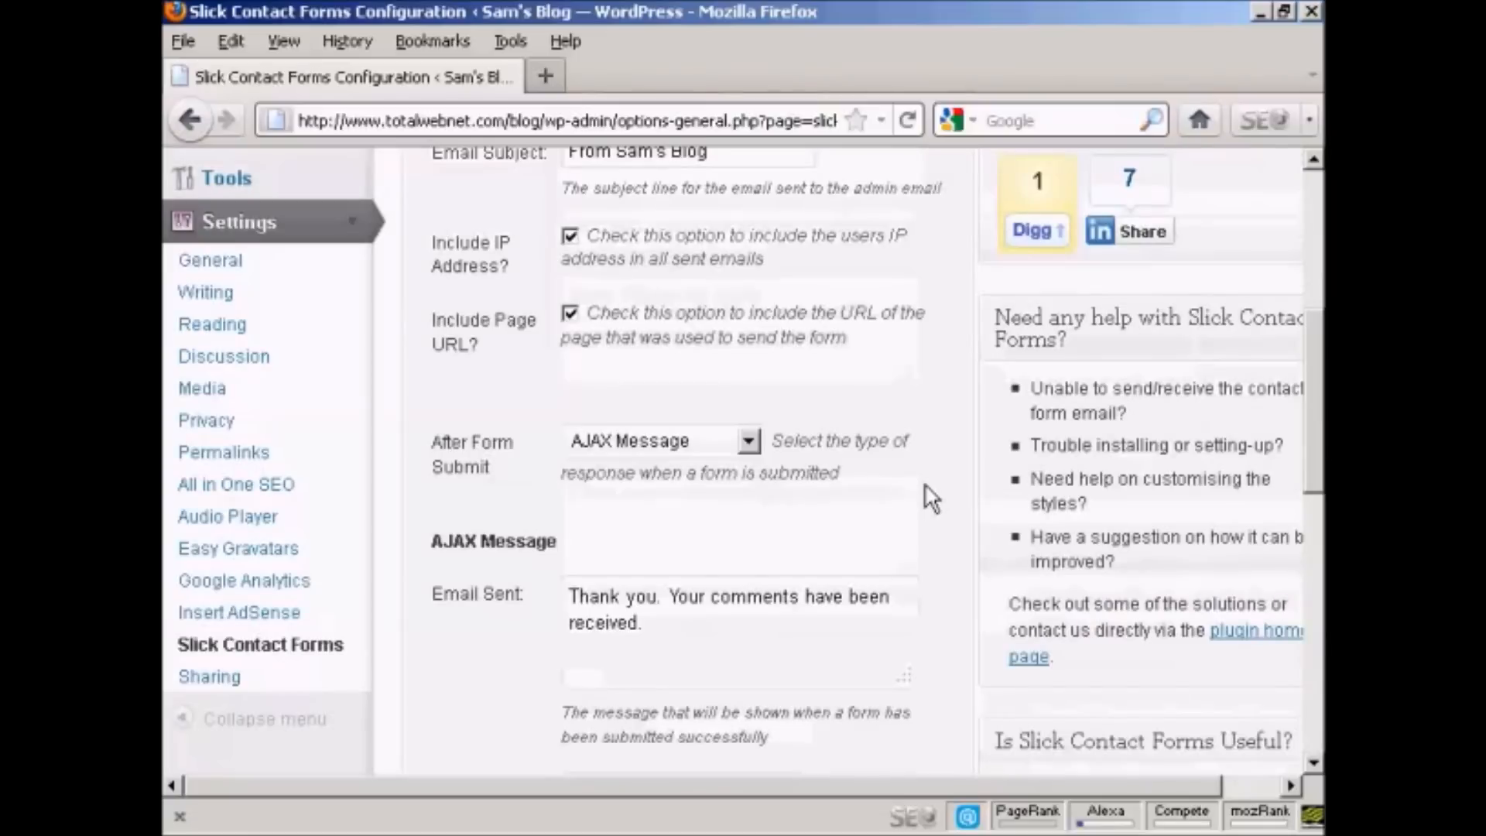
click(747, 441)
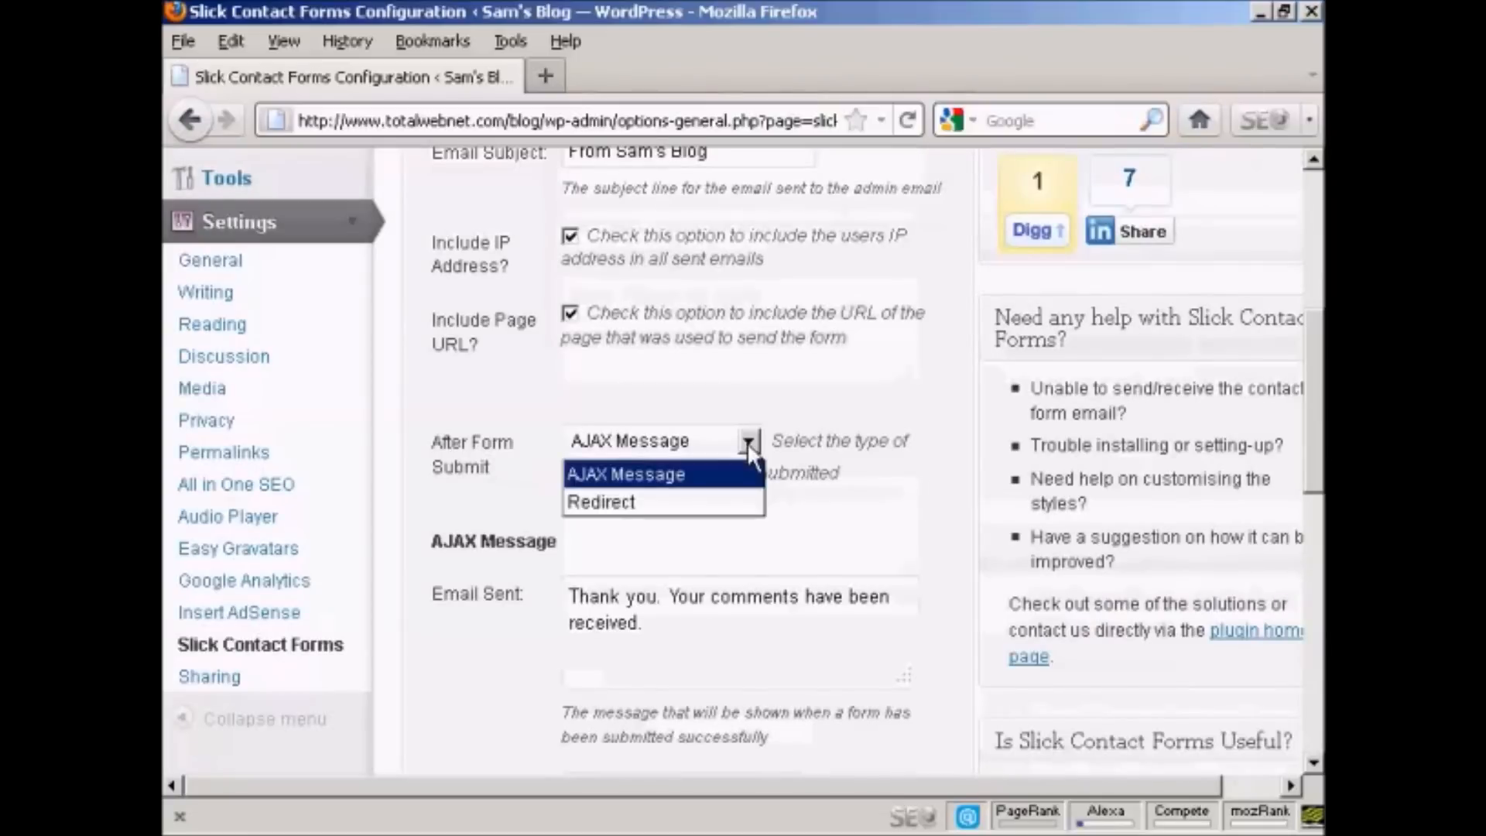
click(627, 500)
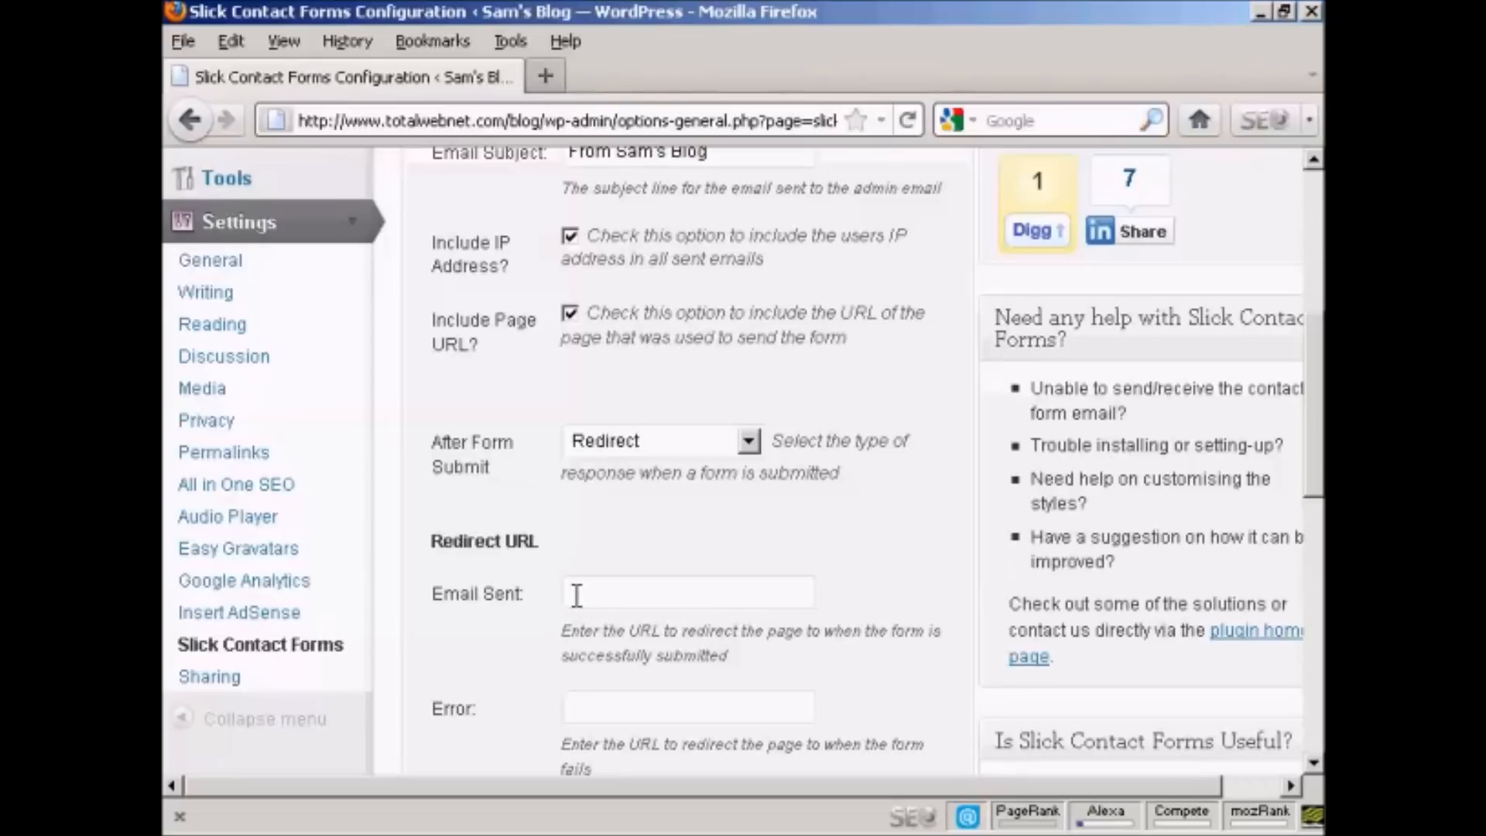
scroll(726, 671, down, 3)
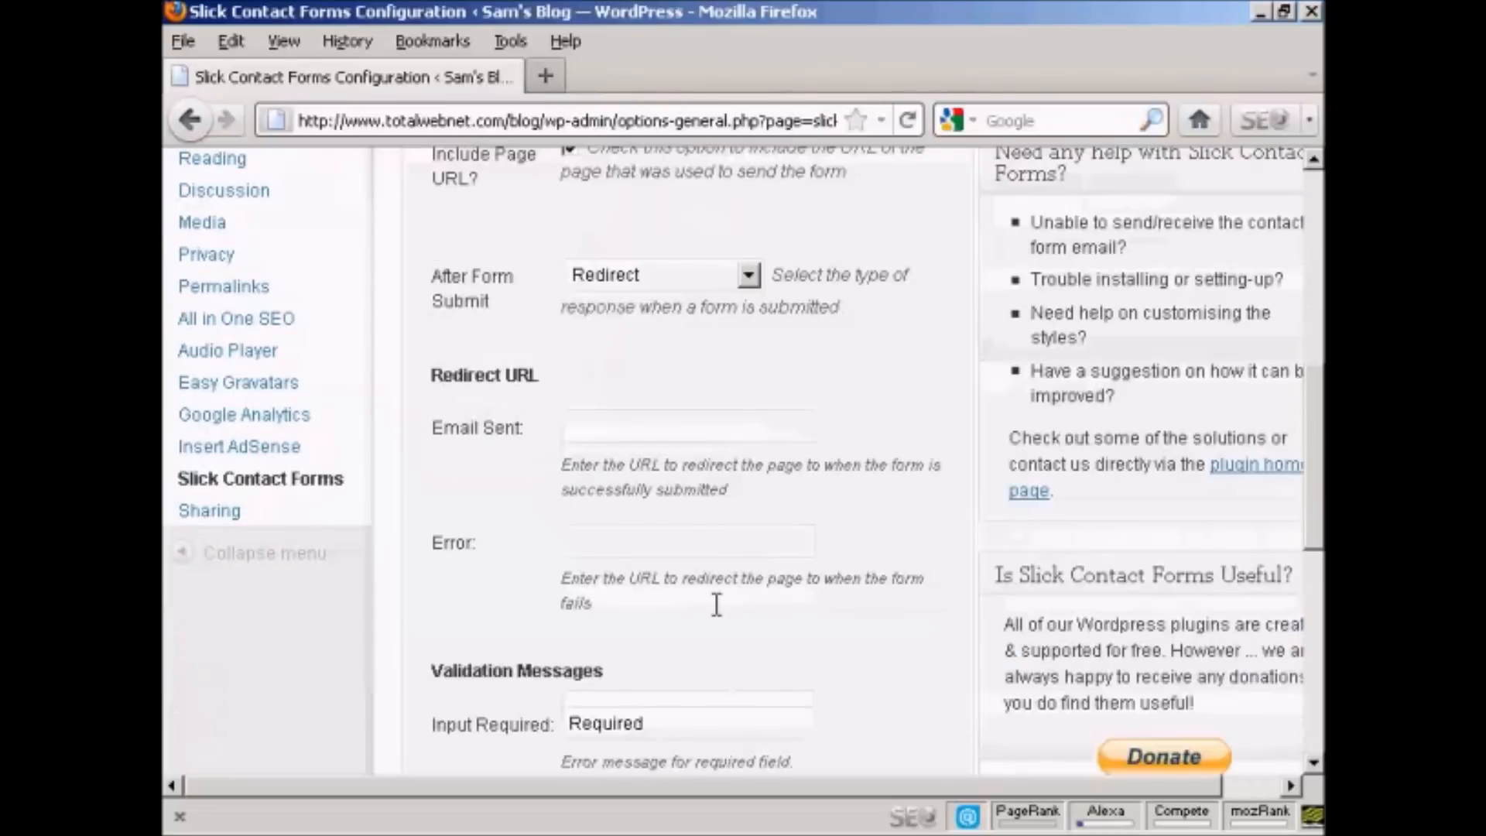
scroll(690, 721, down, 5)
scroll(751, 608, up, 6)
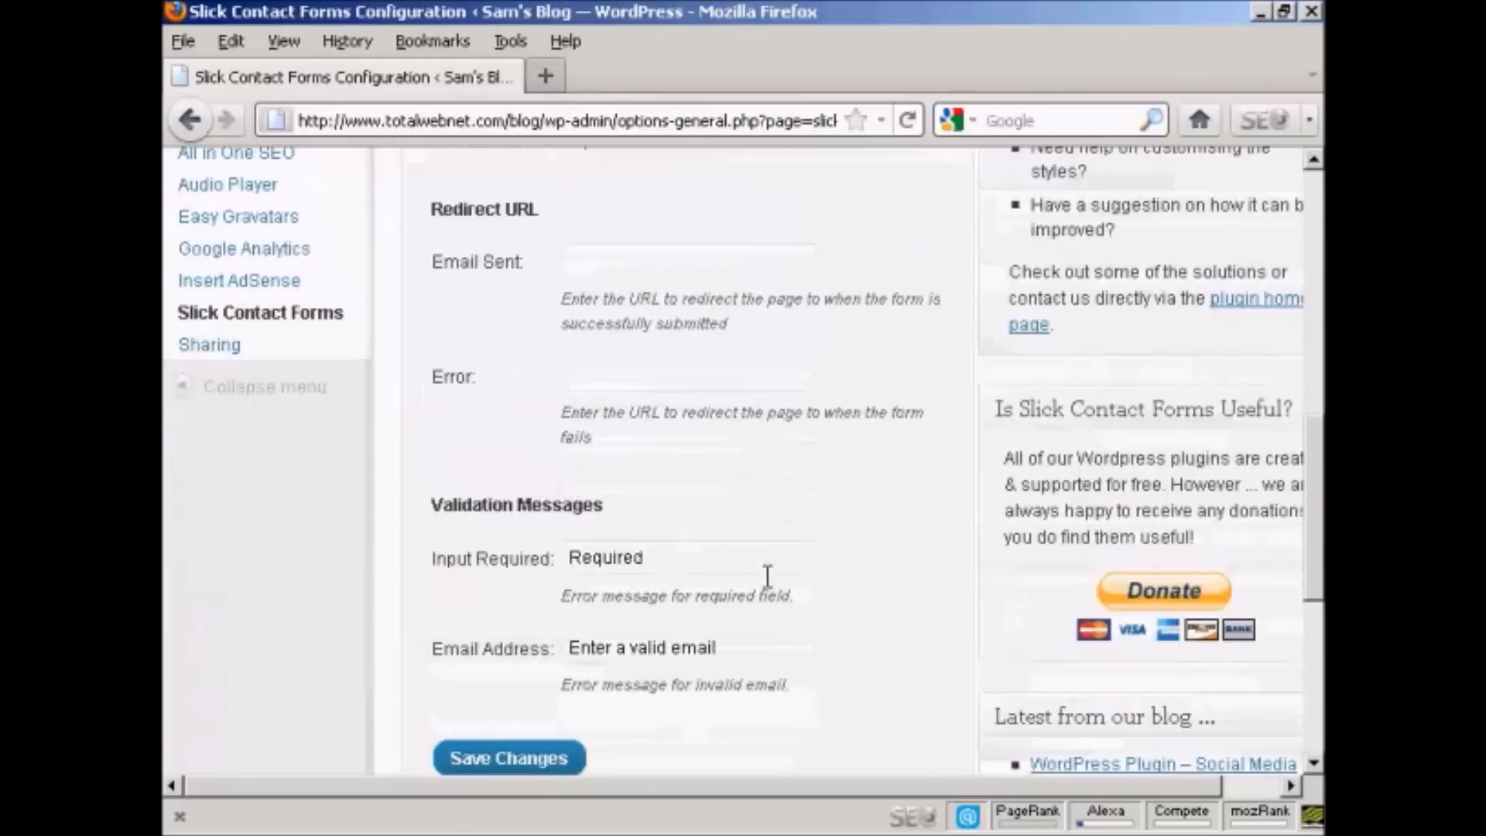
click(745, 438)
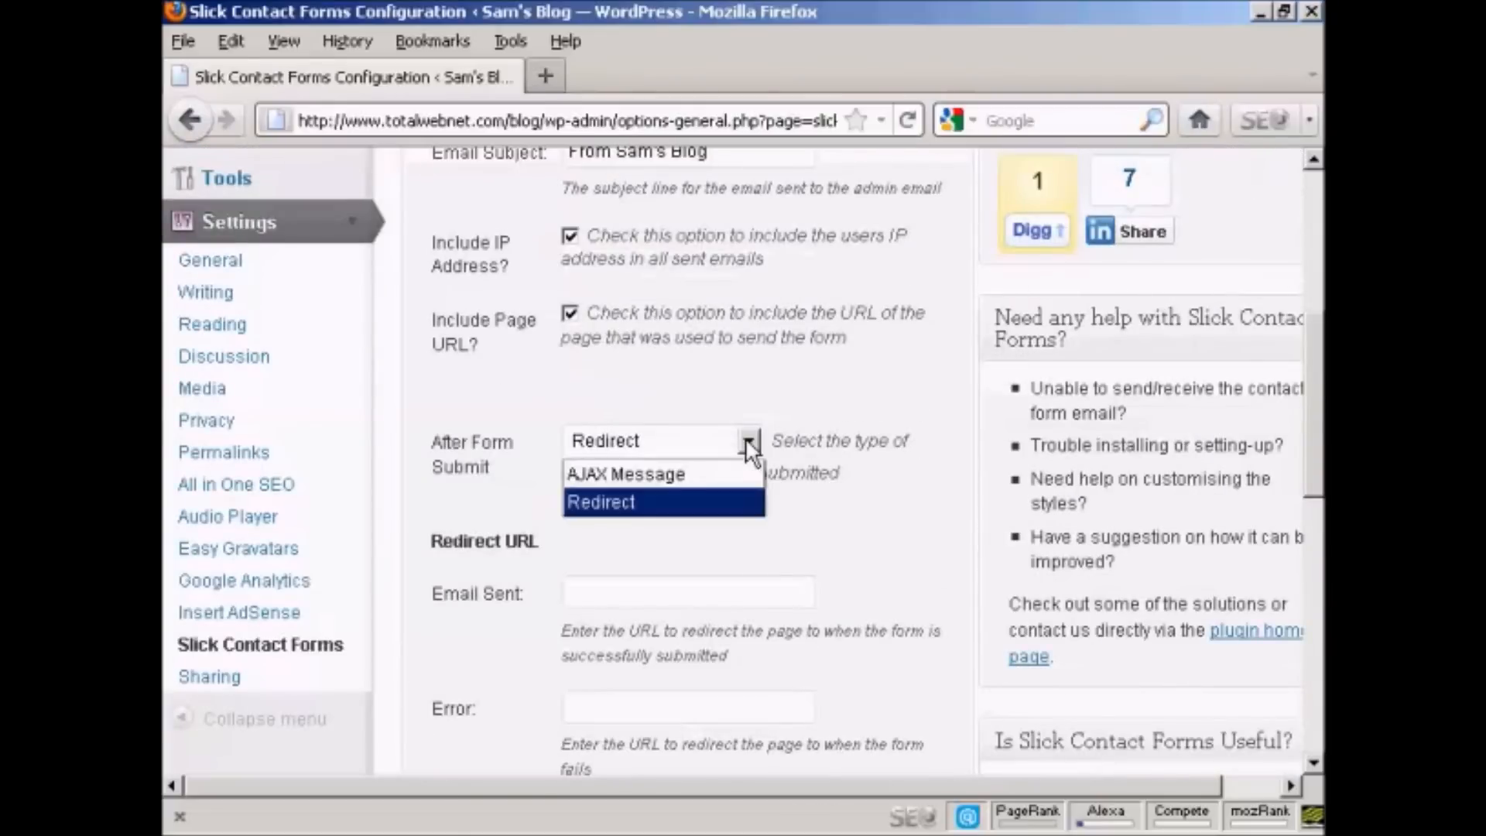
click(679, 472)
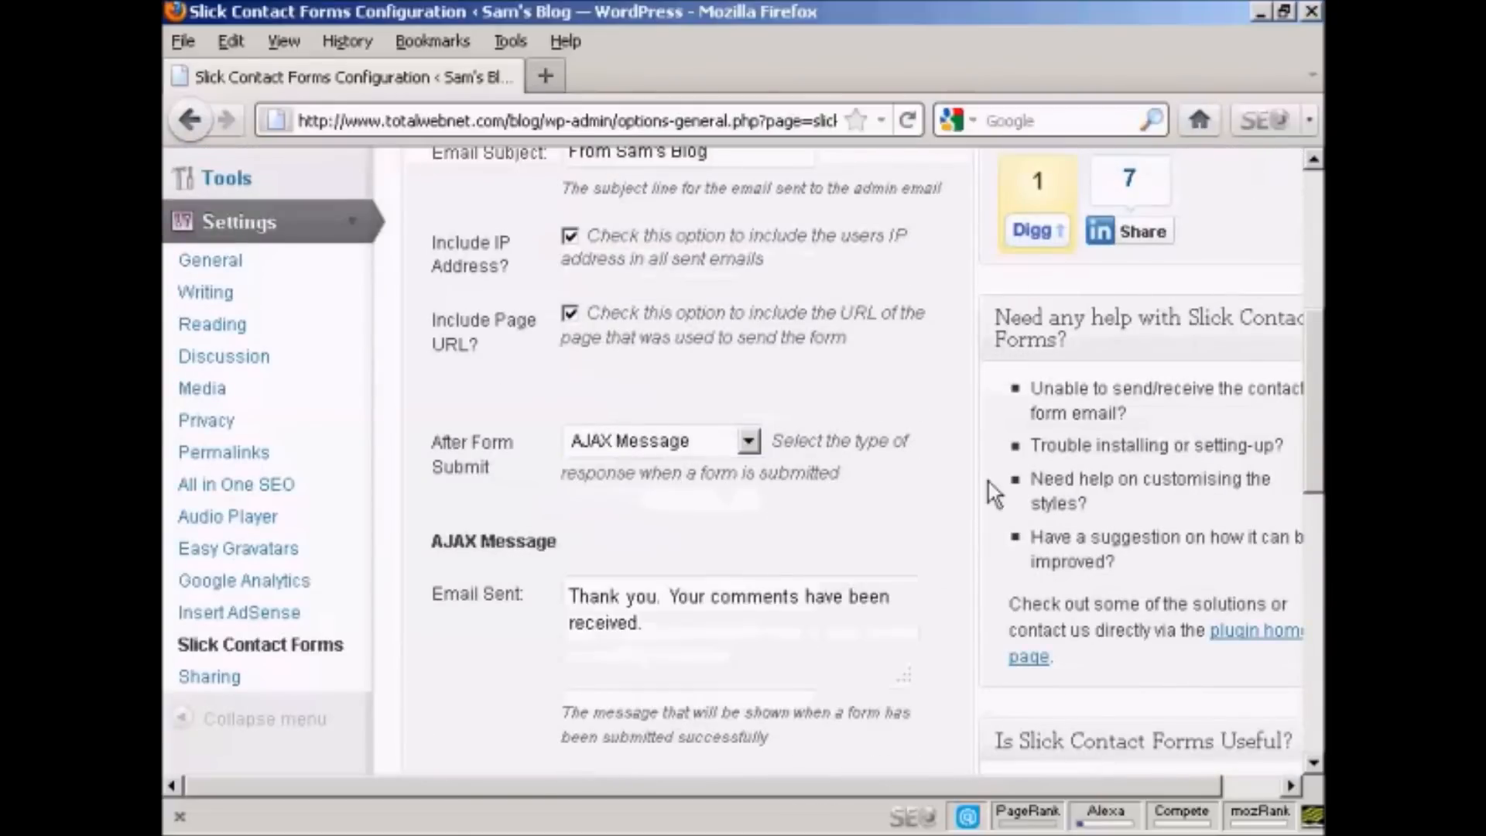
Step: Save the changed Slick Contact Forms configuration
drag(1322, 386, 1321, 672)
click(537, 611)
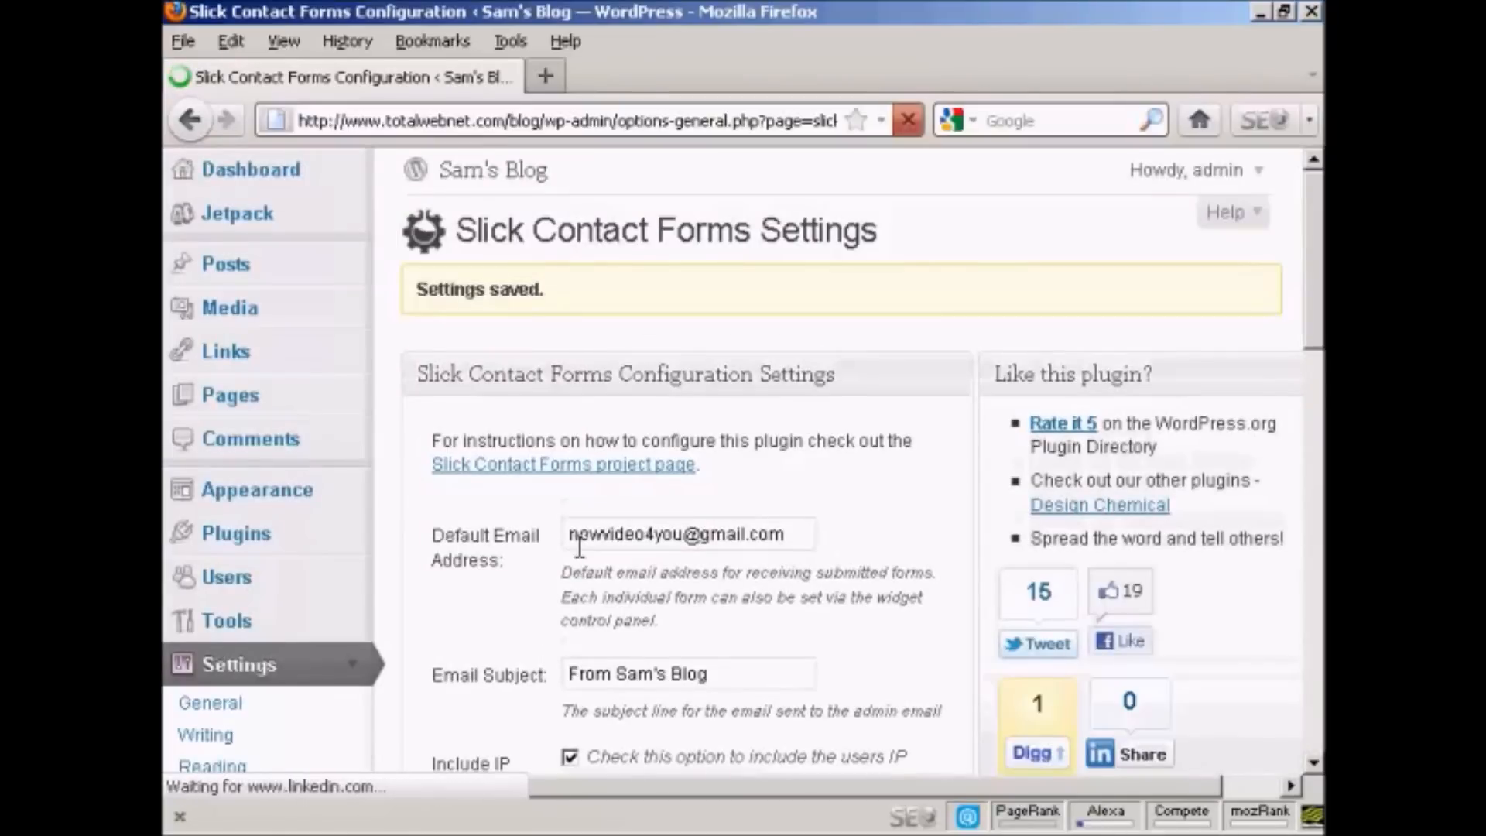
Step: Add the Slick Contact Forms widget to the Left Sidebar below the Text widget
click(231, 177)
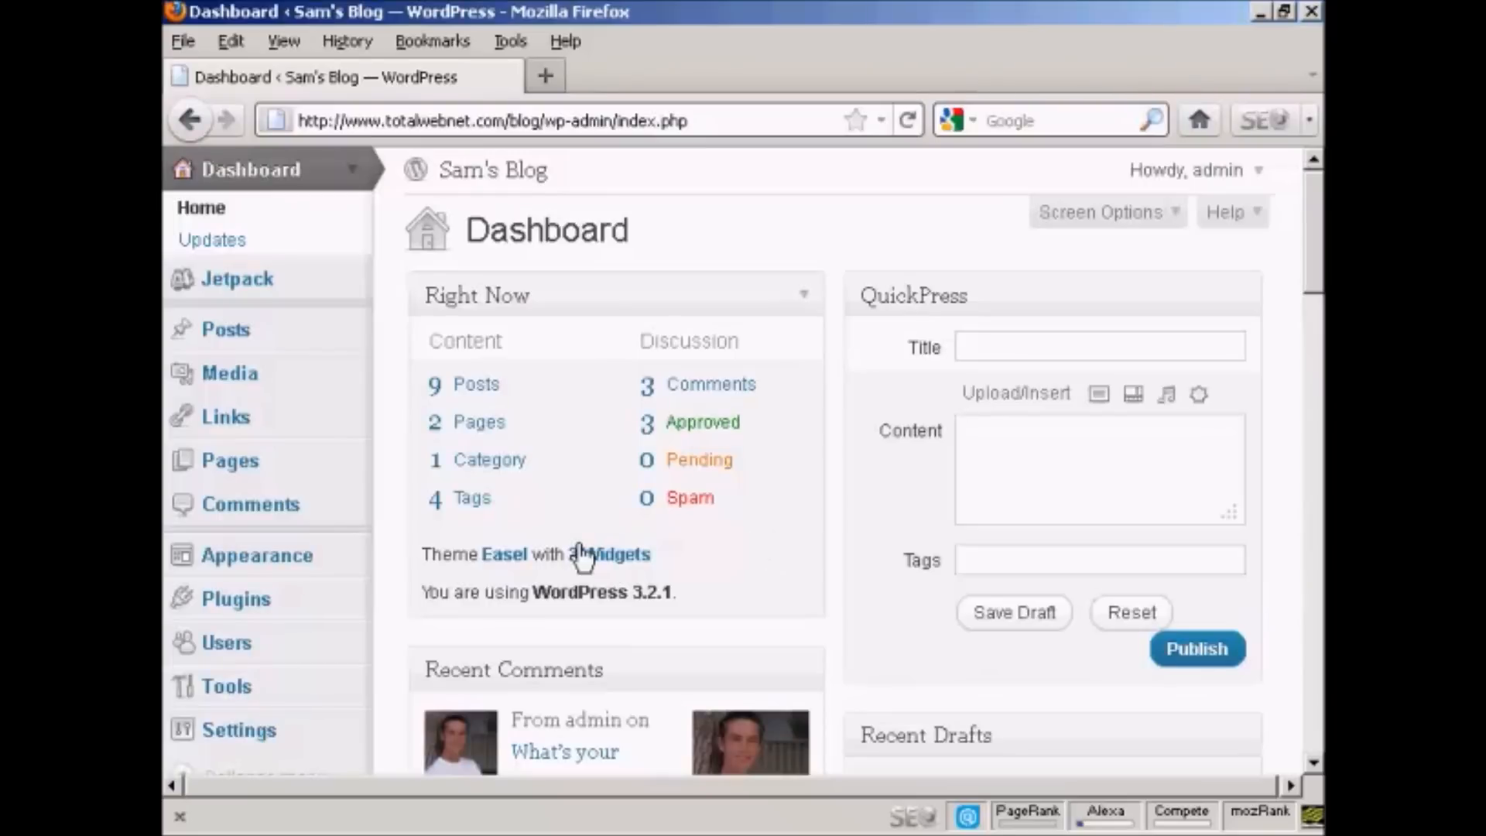
click(629, 559)
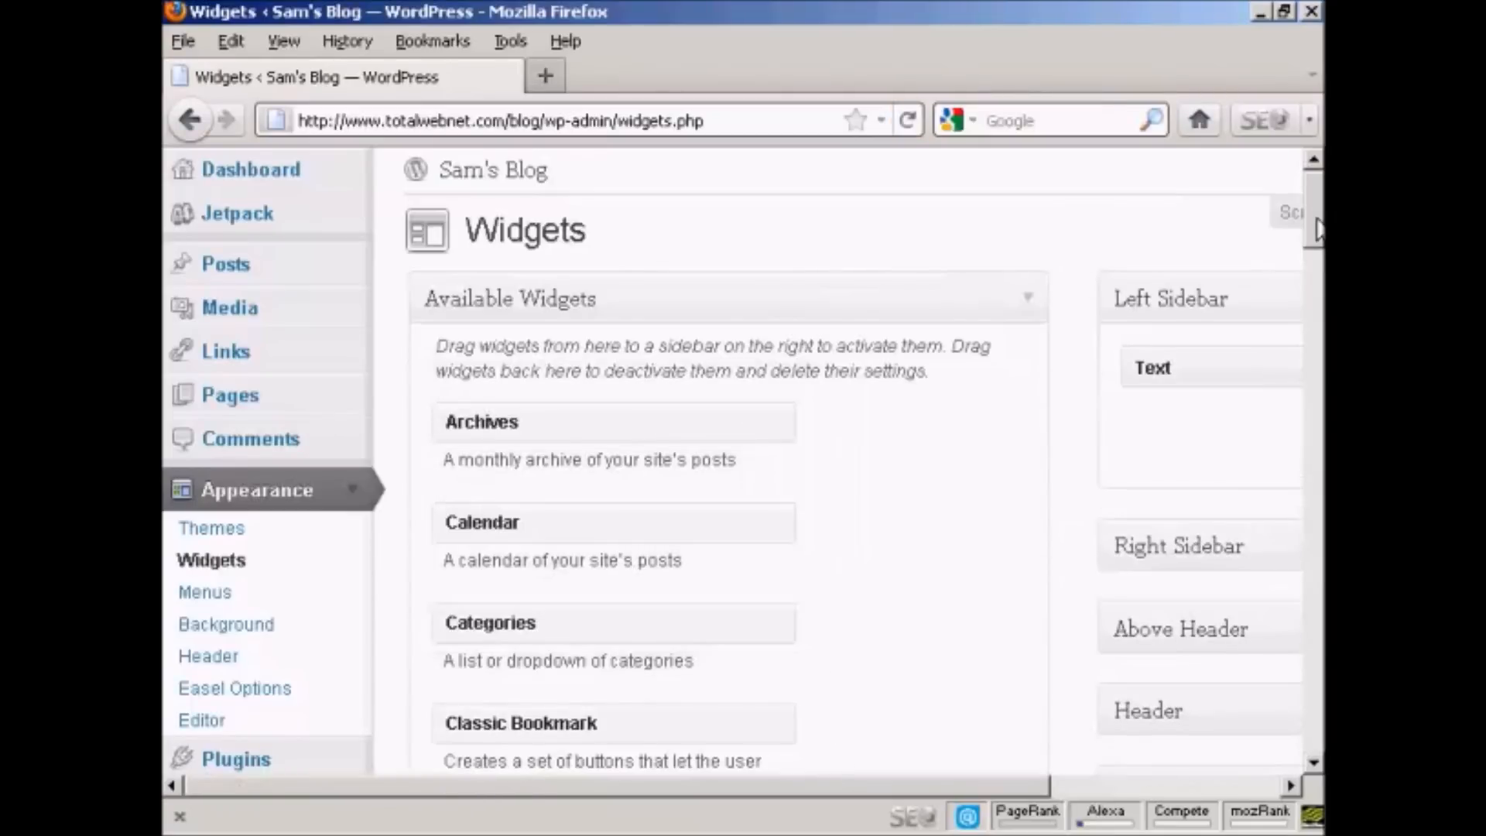
drag(1315, 230, 1315, 465)
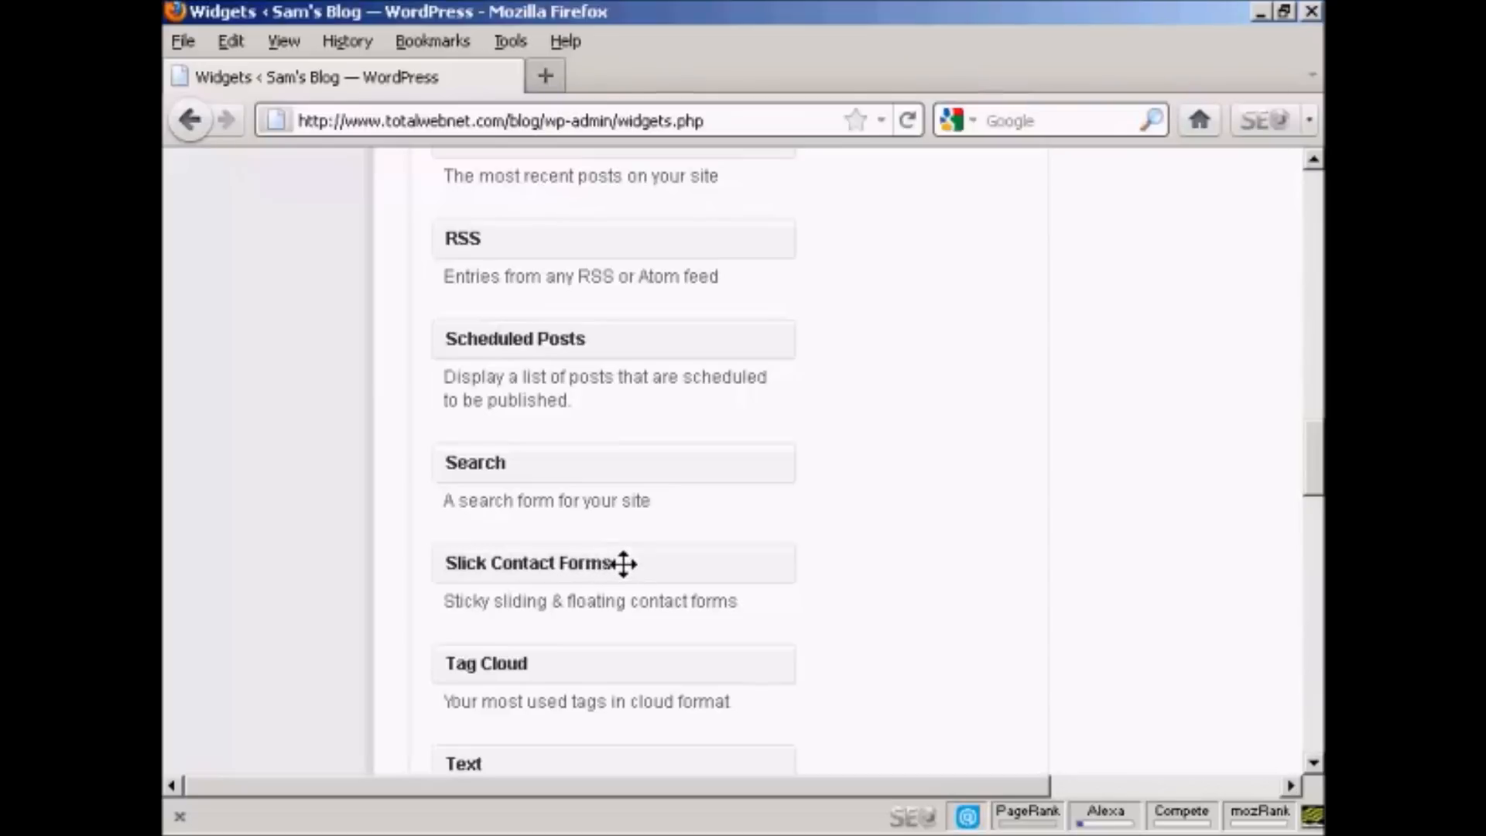
drag(623, 563, 1192, 421)
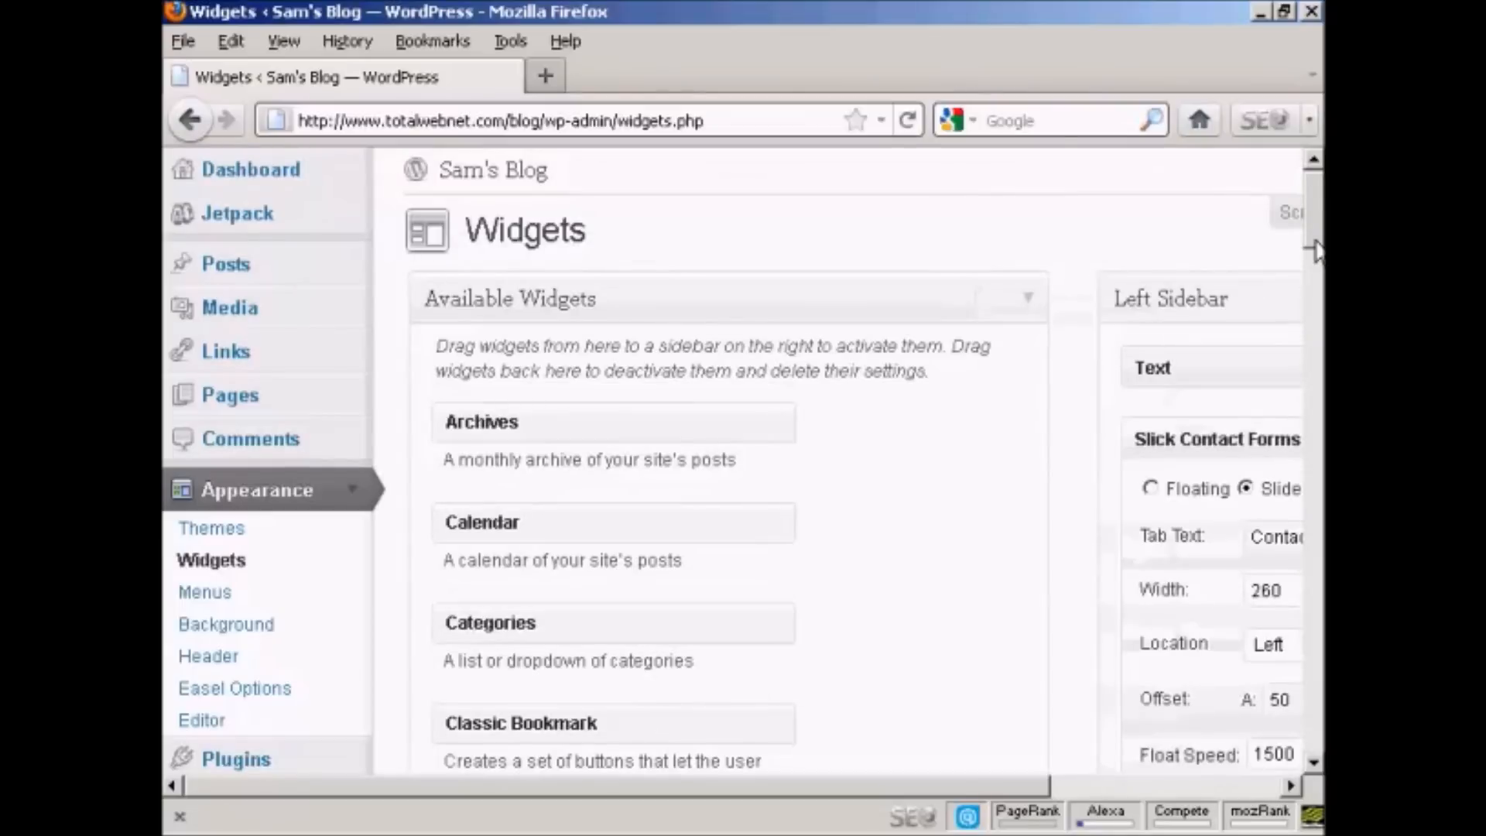
Step: Set the Slick Contact Forms widget's display type to Floating
drag(1023, 787, 1249, 790)
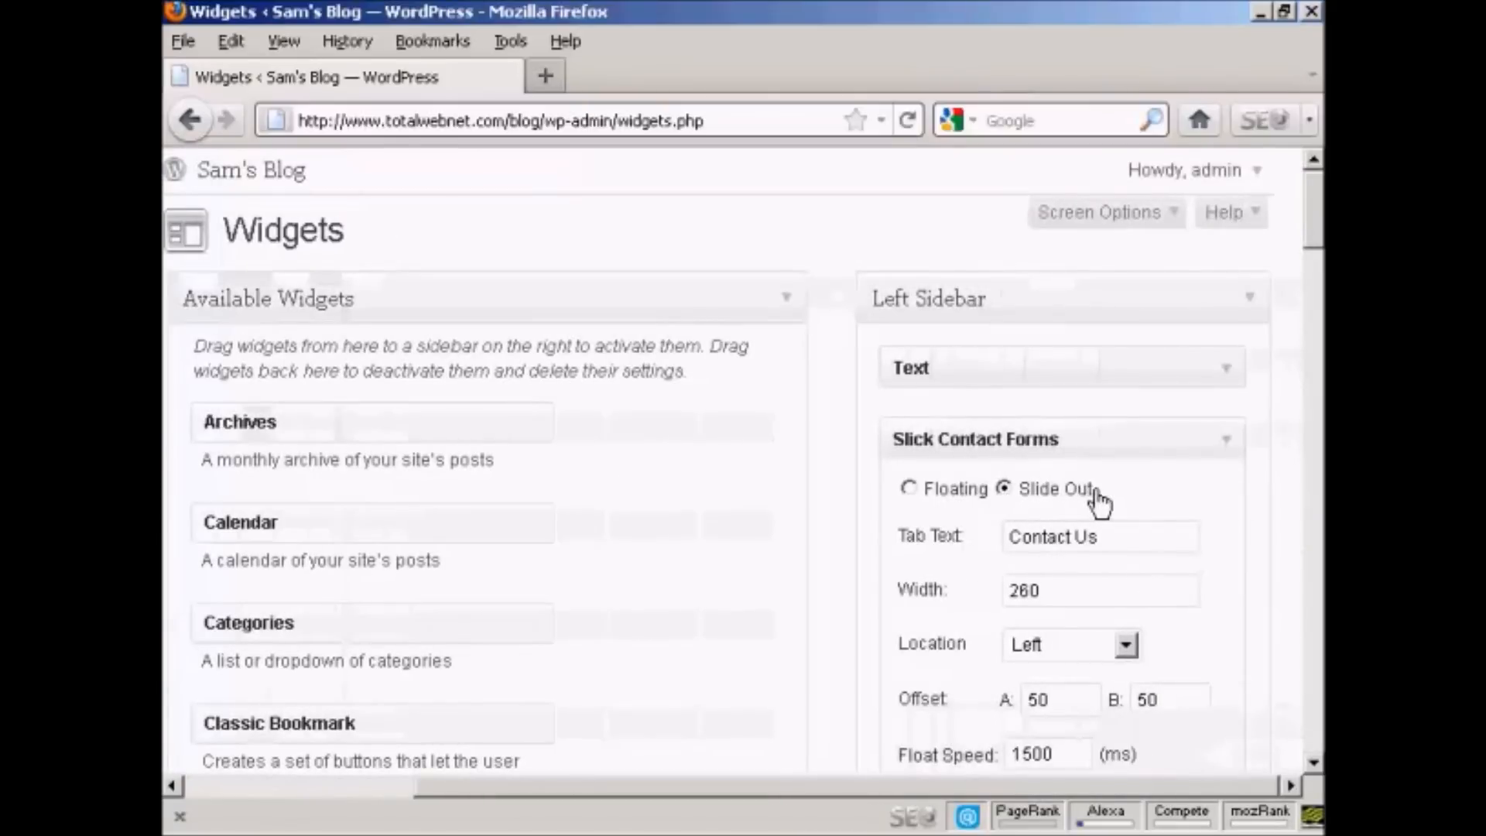
click(907, 489)
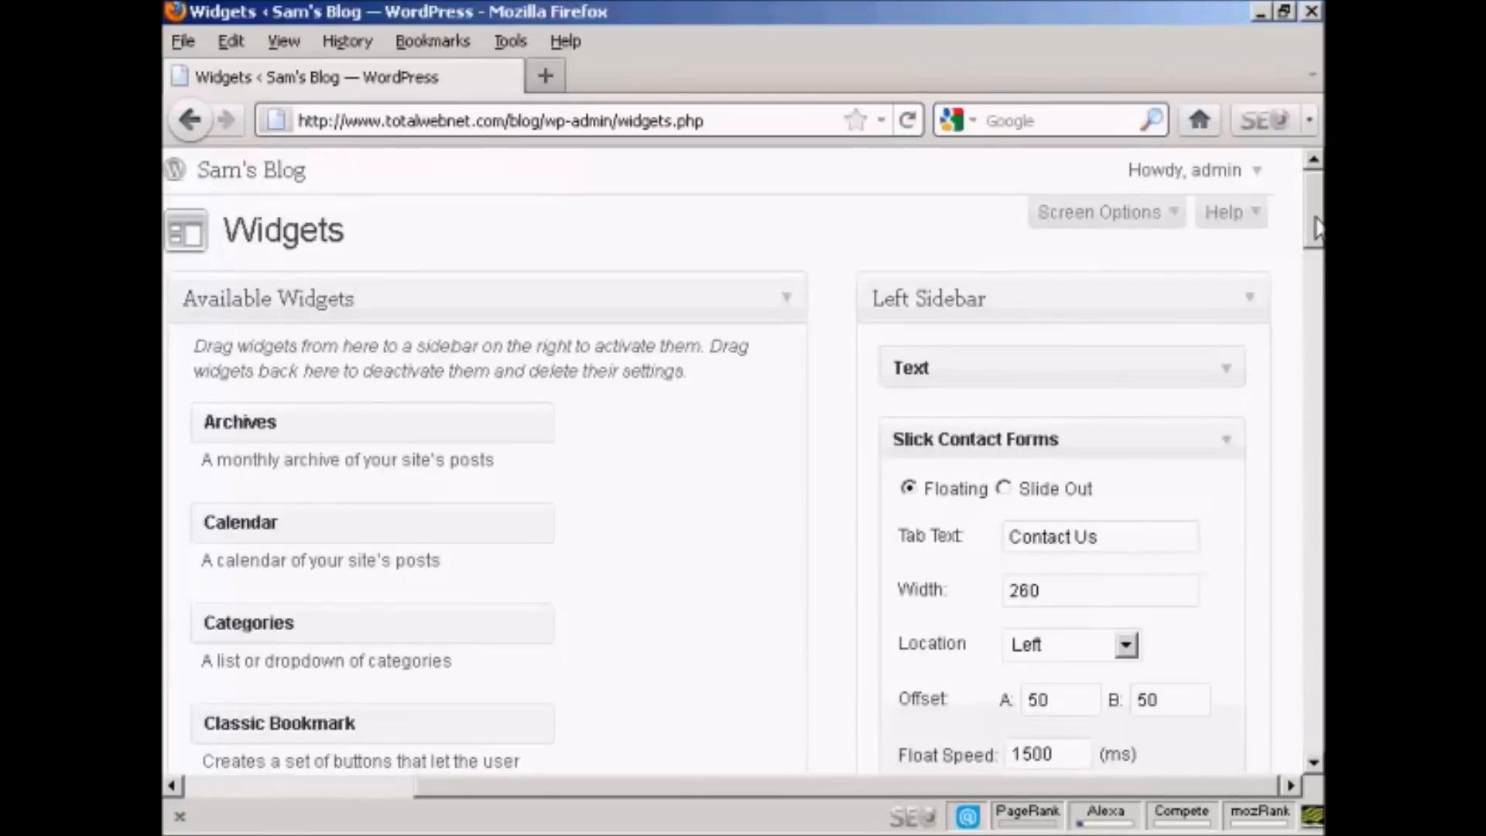
Step: Examine the contact form widget's Skin and Location choices, its form text placement and its text box settings without changing them
drag(1316, 236, 1316, 274)
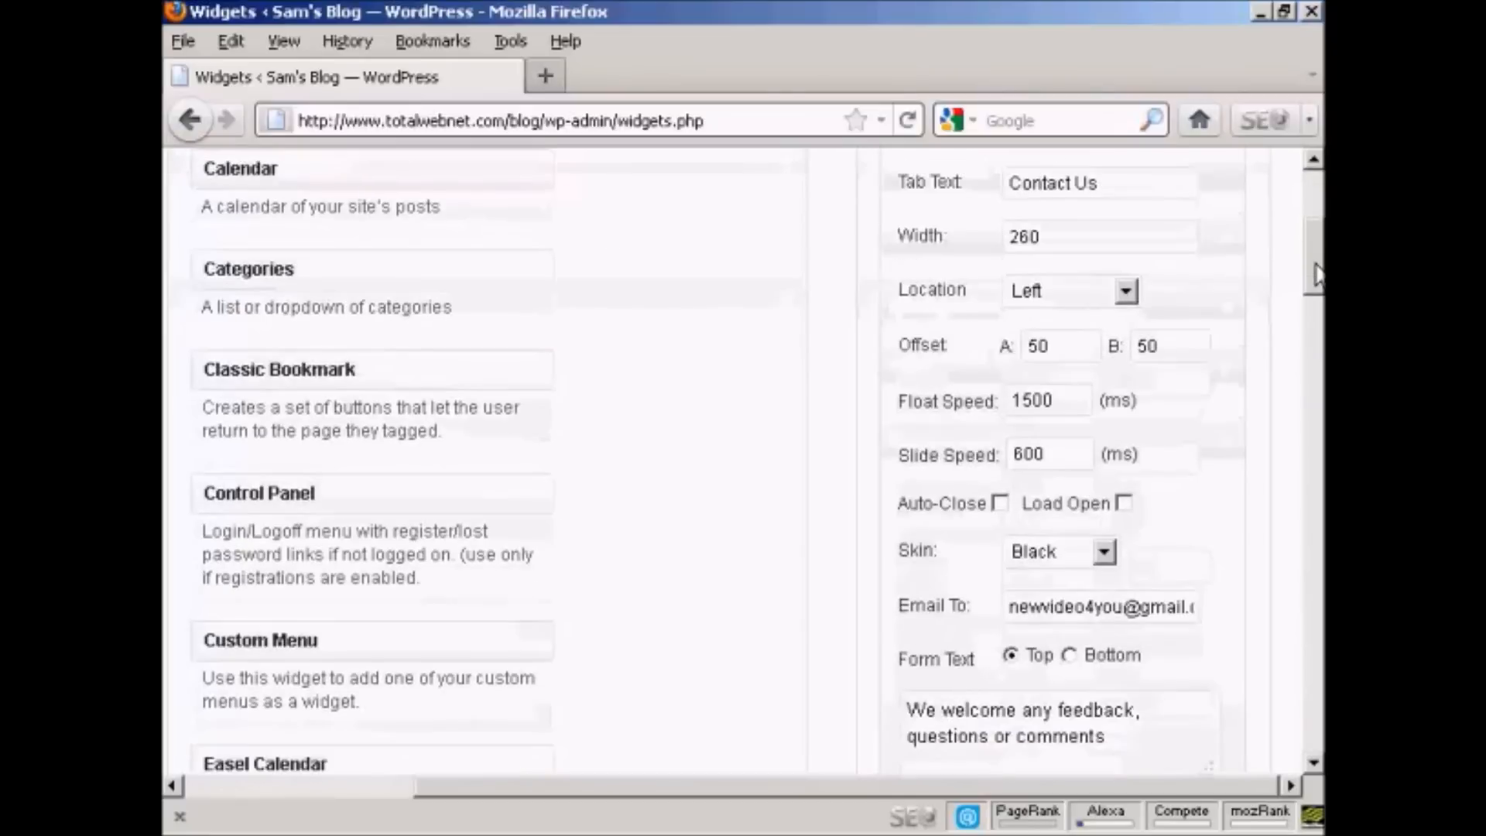
drag(1315, 274, 1316, 292)
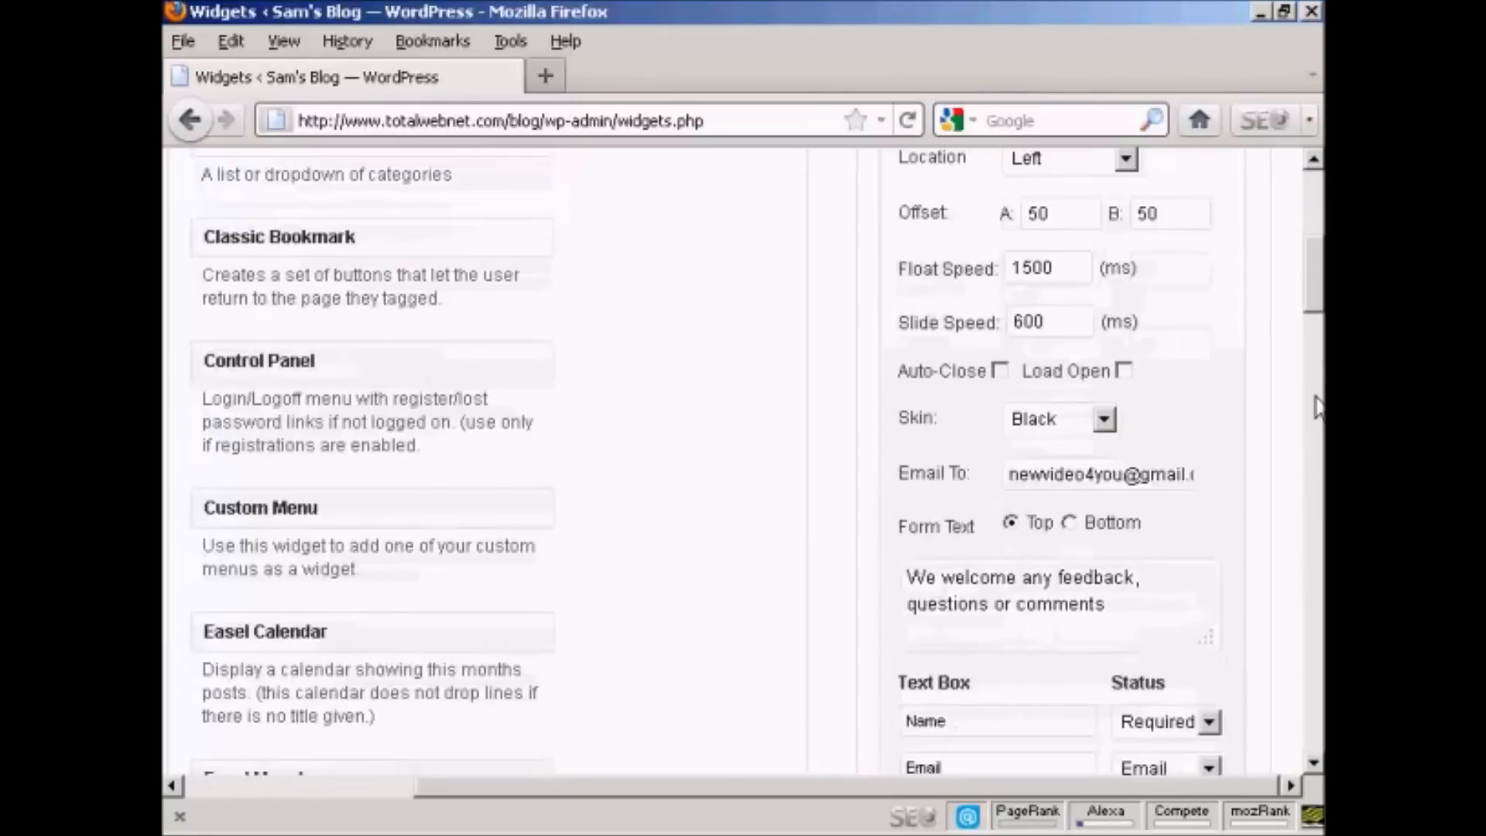
click(1105, 420)
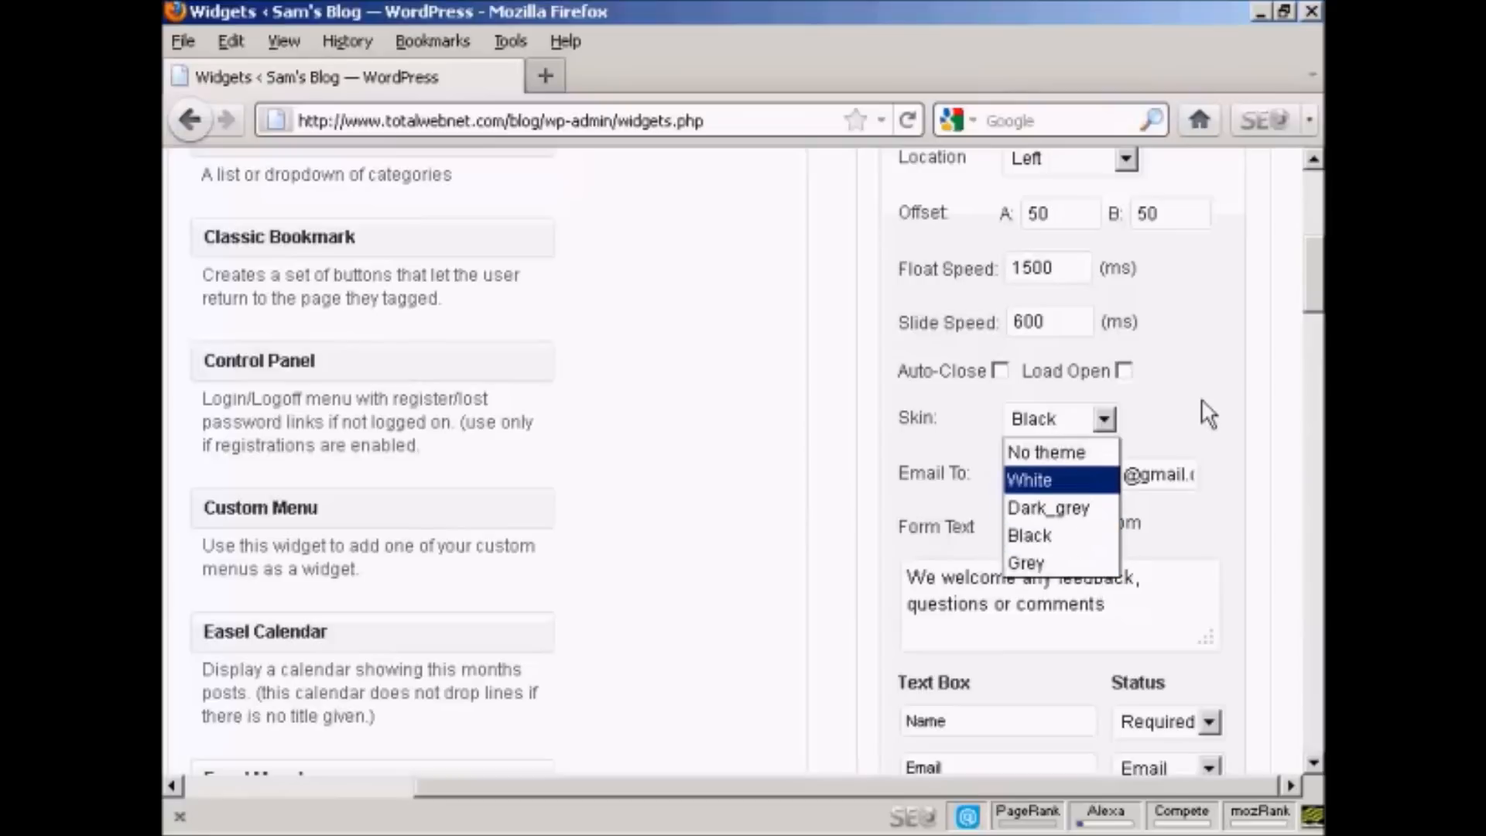
click(1174, 417)
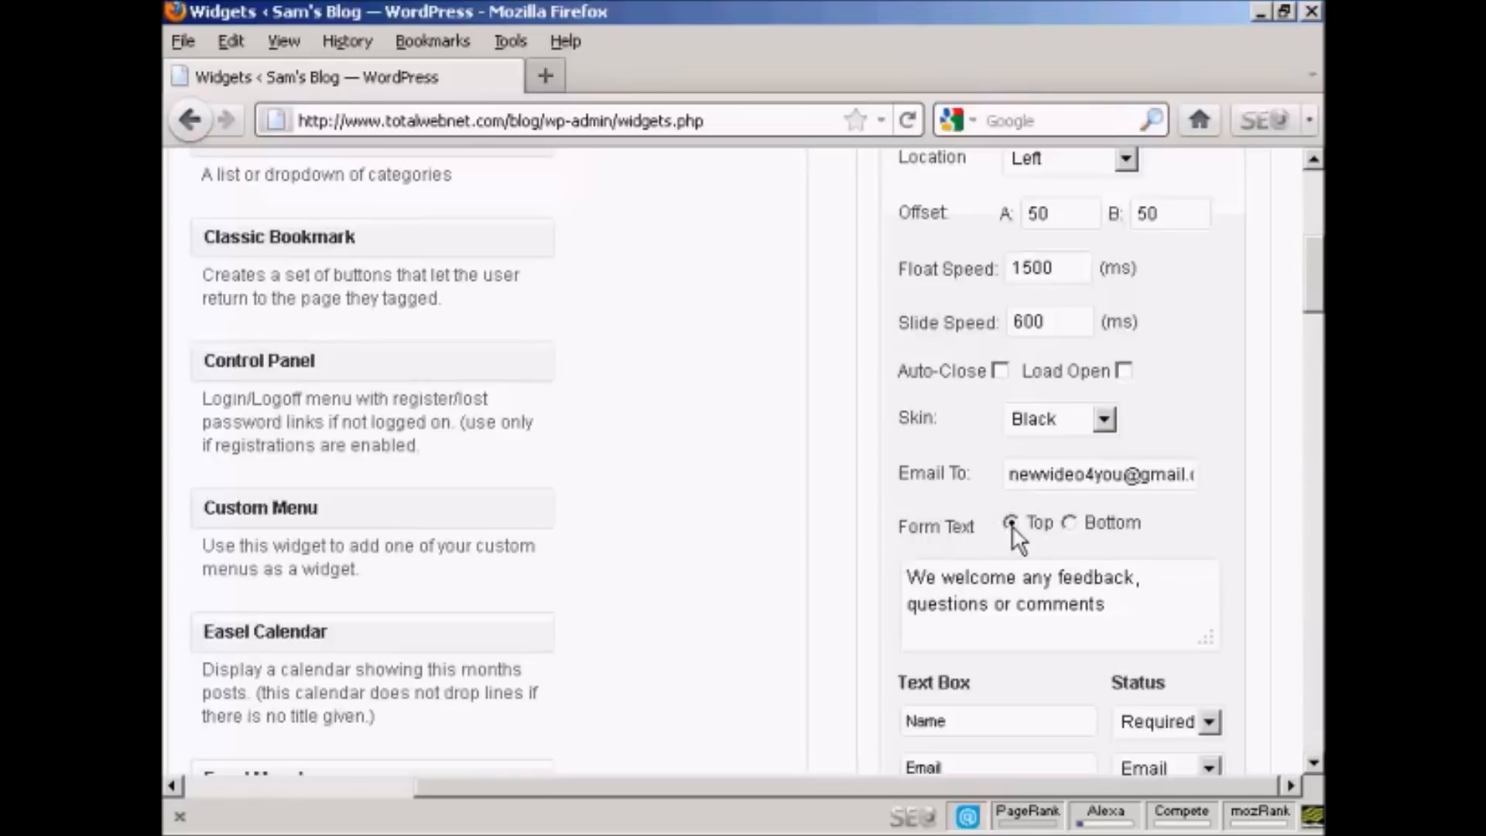
drag(1312, 301, 1313, 346)
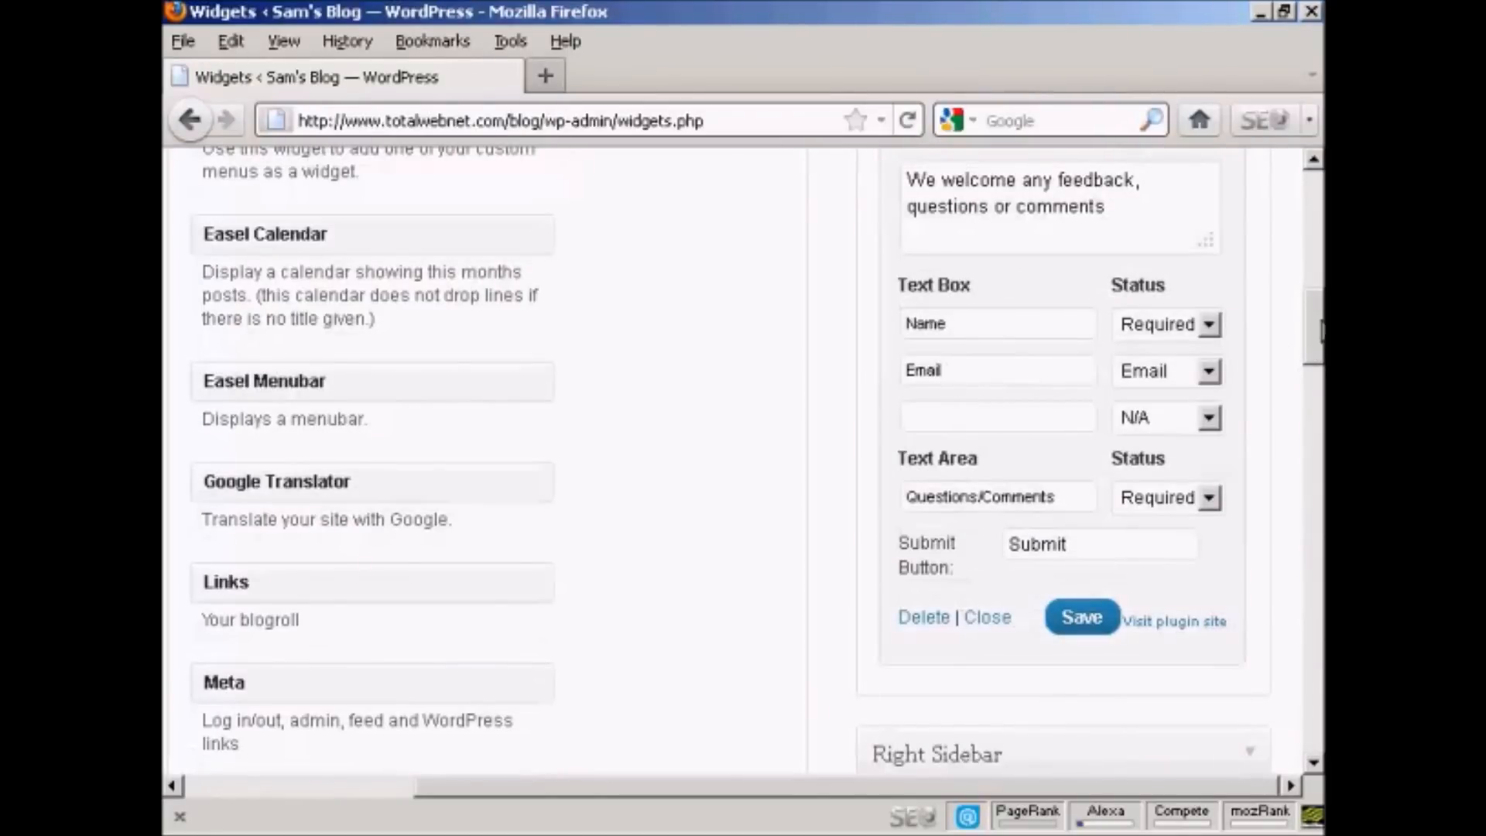
drag(1316, 340, 1314, 268)
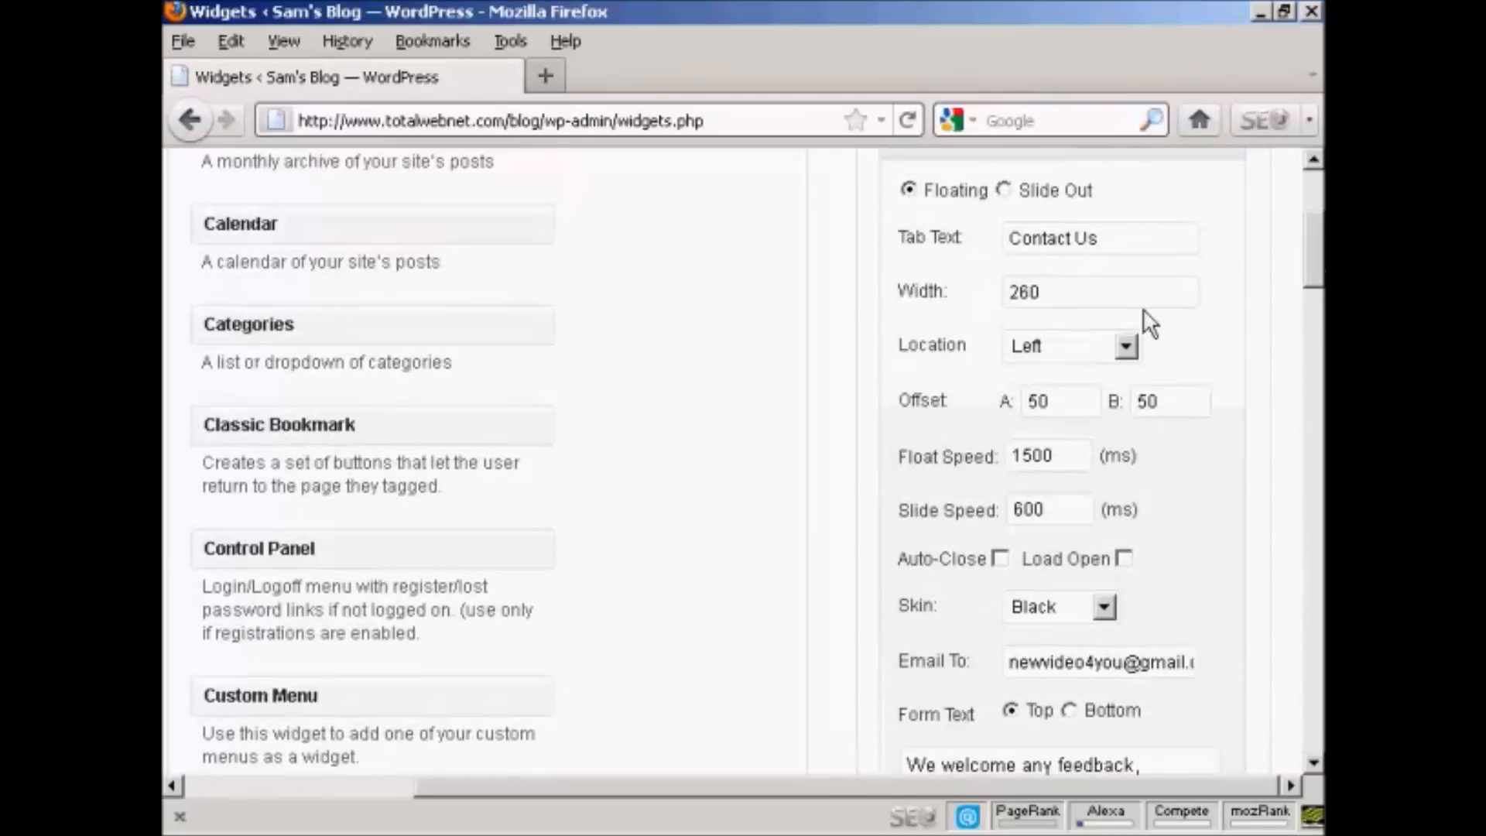
click(1126, 347)
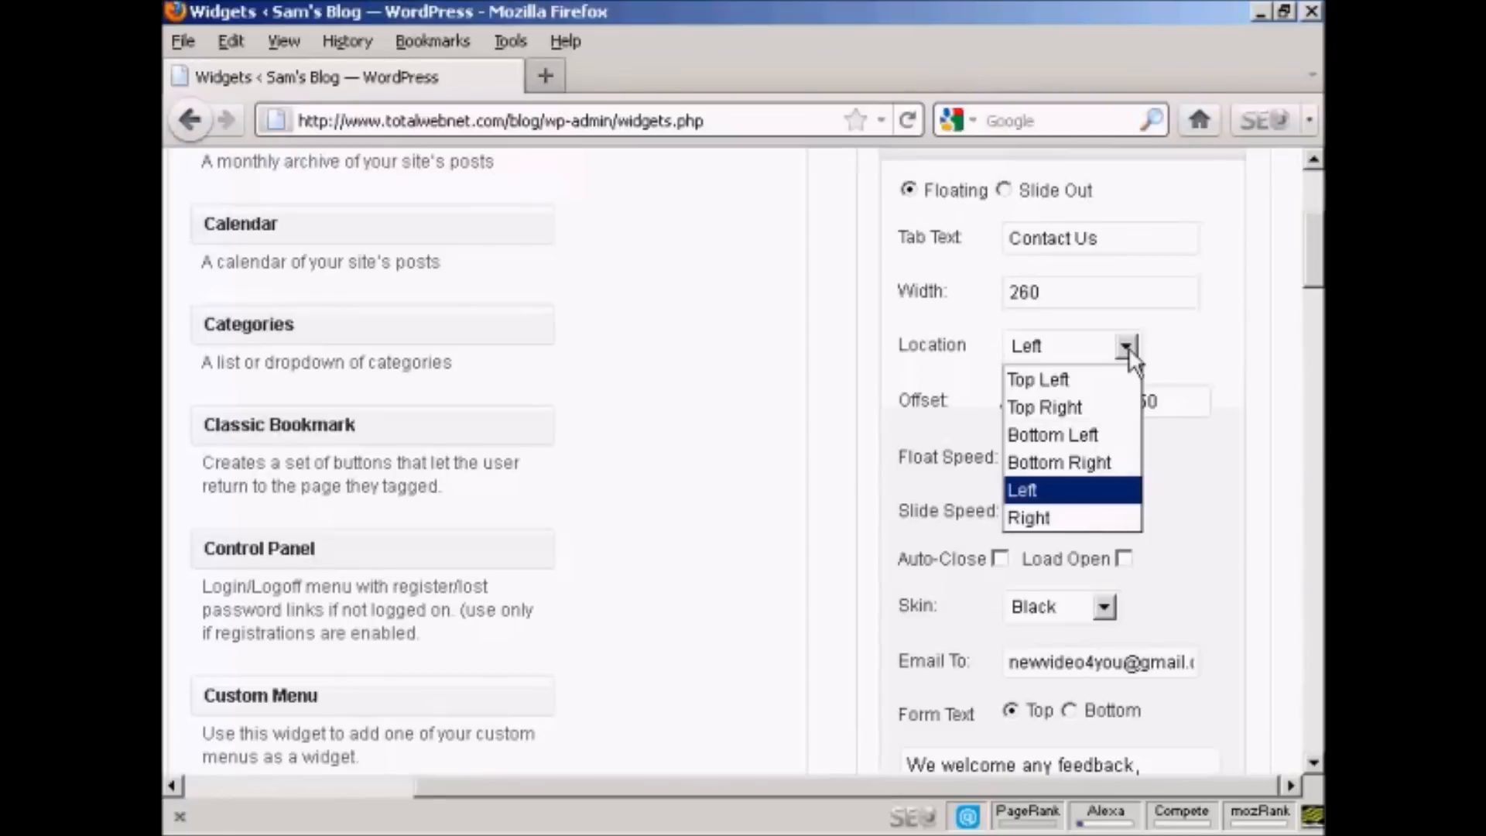
click(1185, 349)
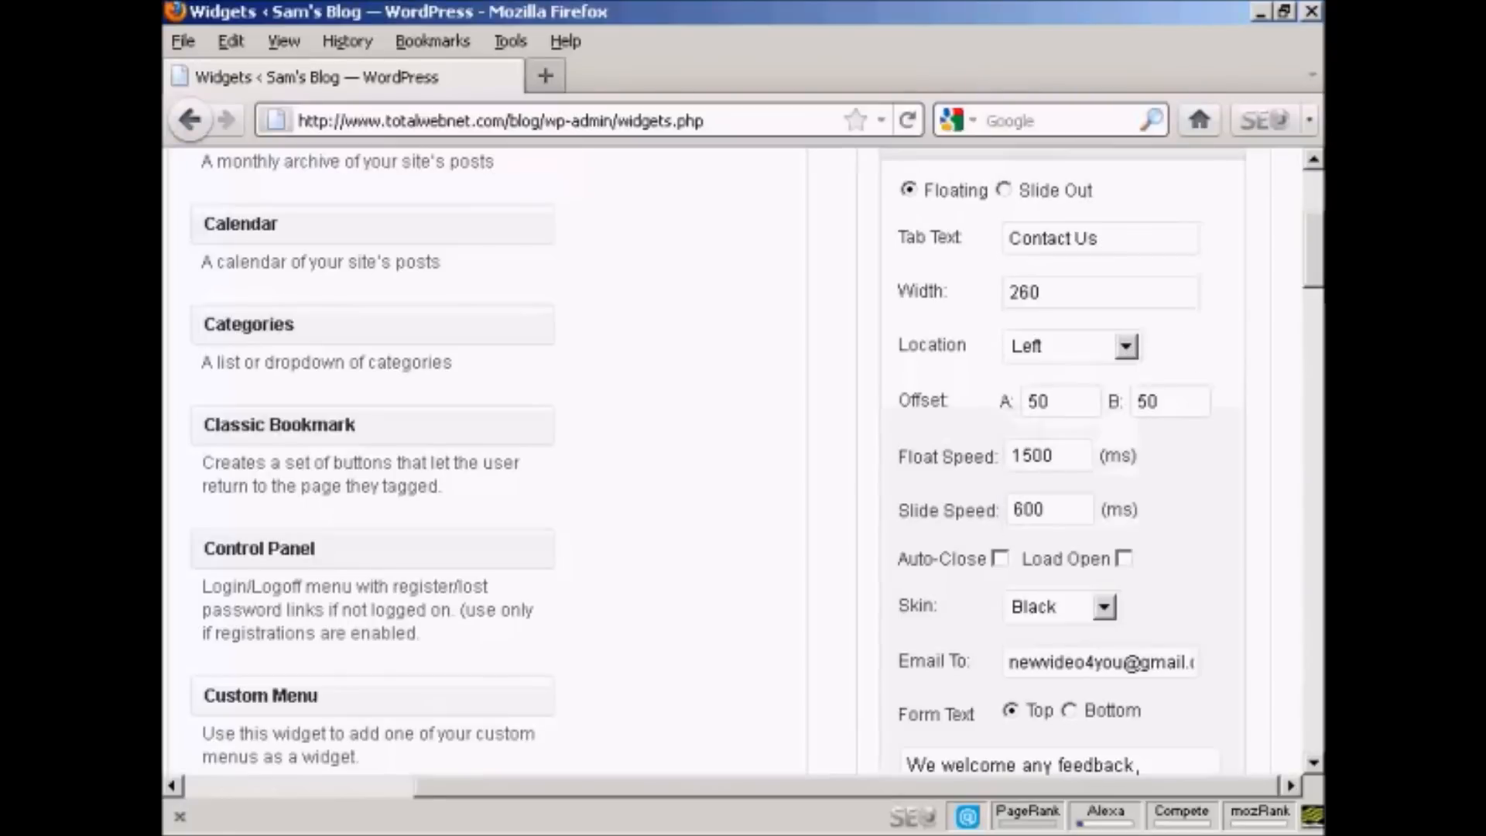
Step: Save the Slick Contact Forms widget settings in the Left Sidebar
drag(1314, 261, 1315, 349)
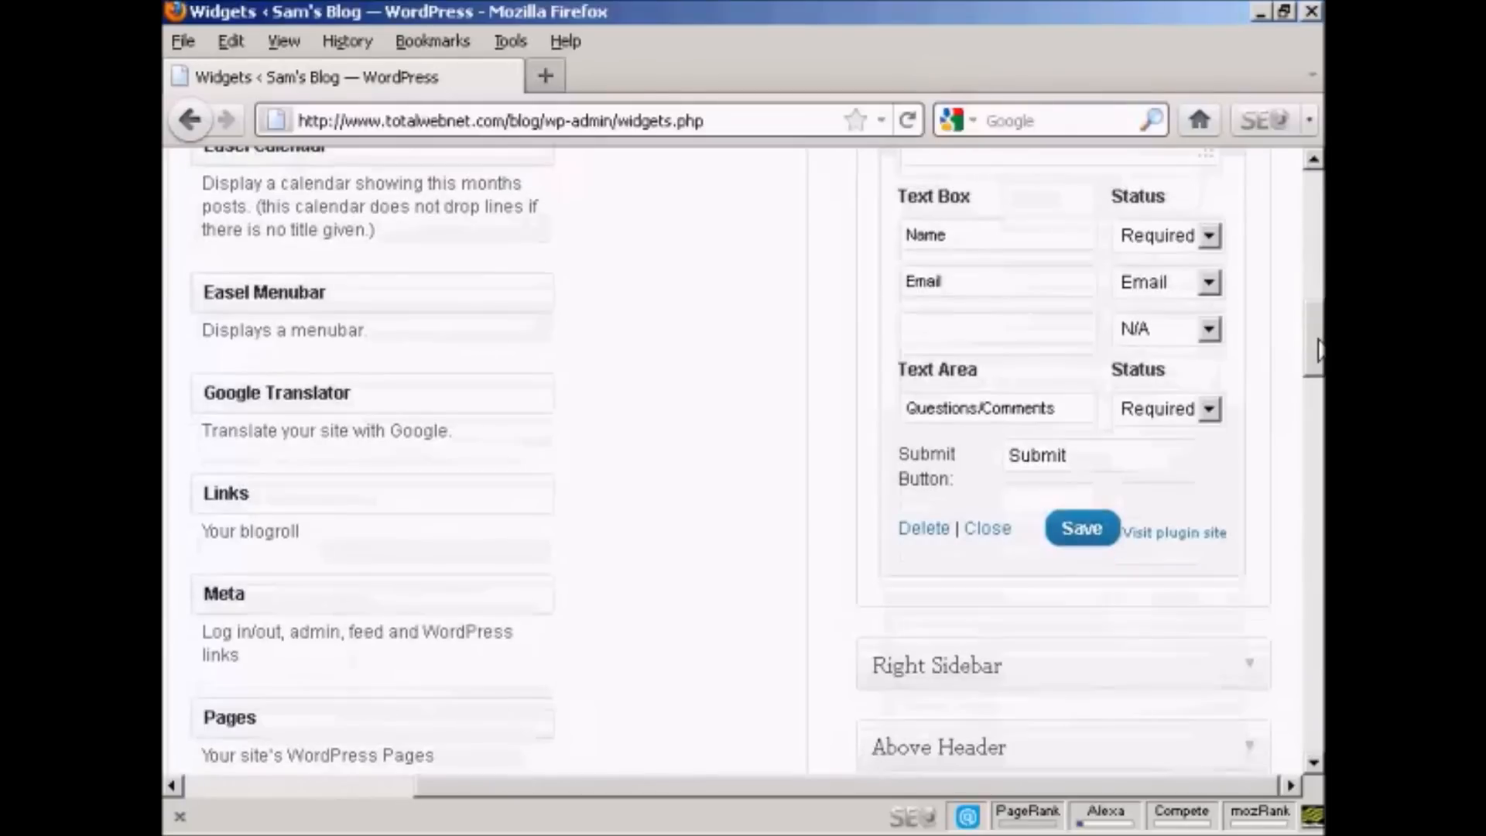
click(1084, 541)
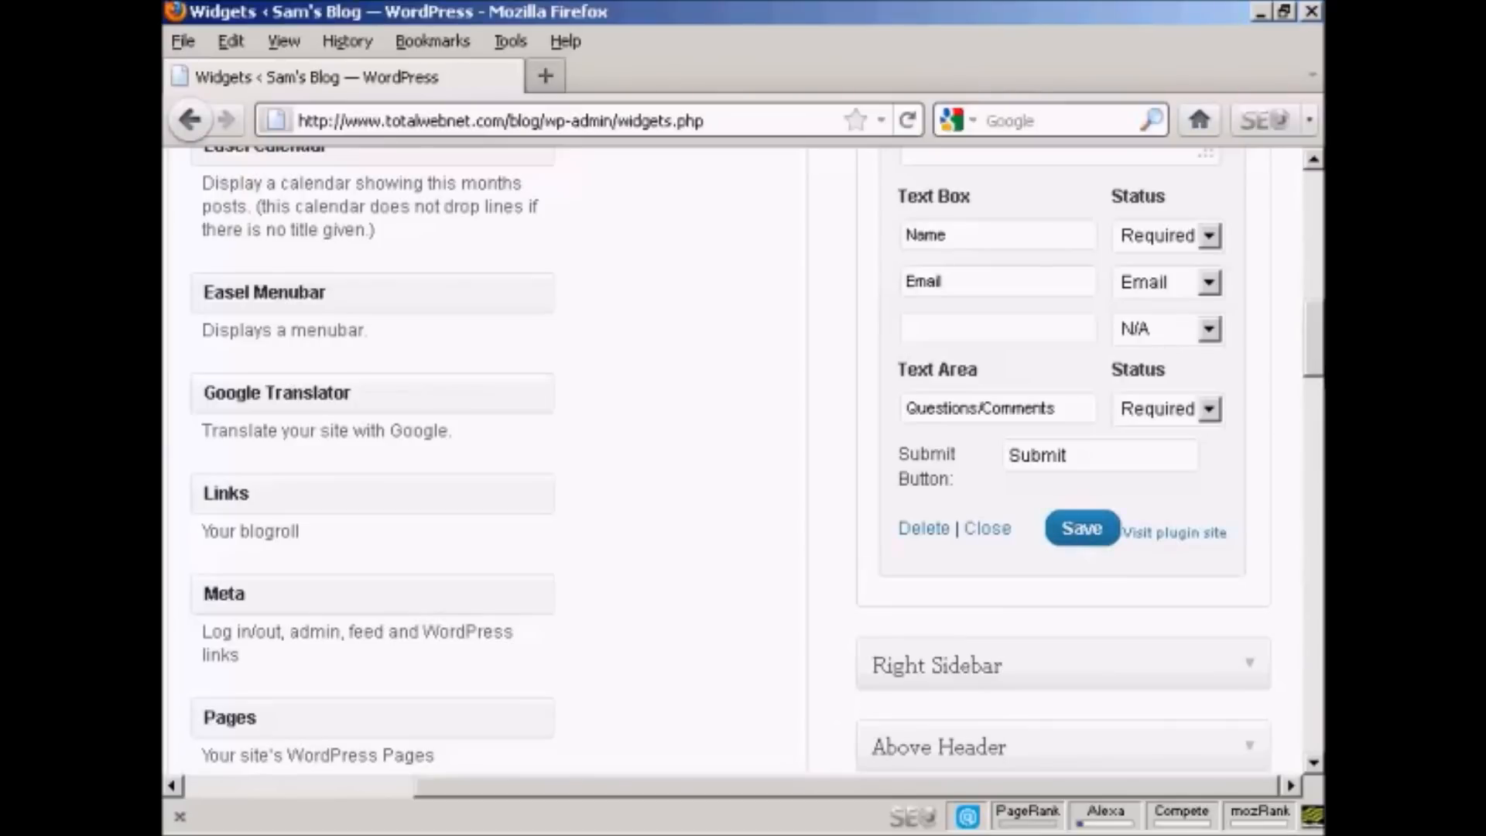
drag(1308, 340, 1306, 202)
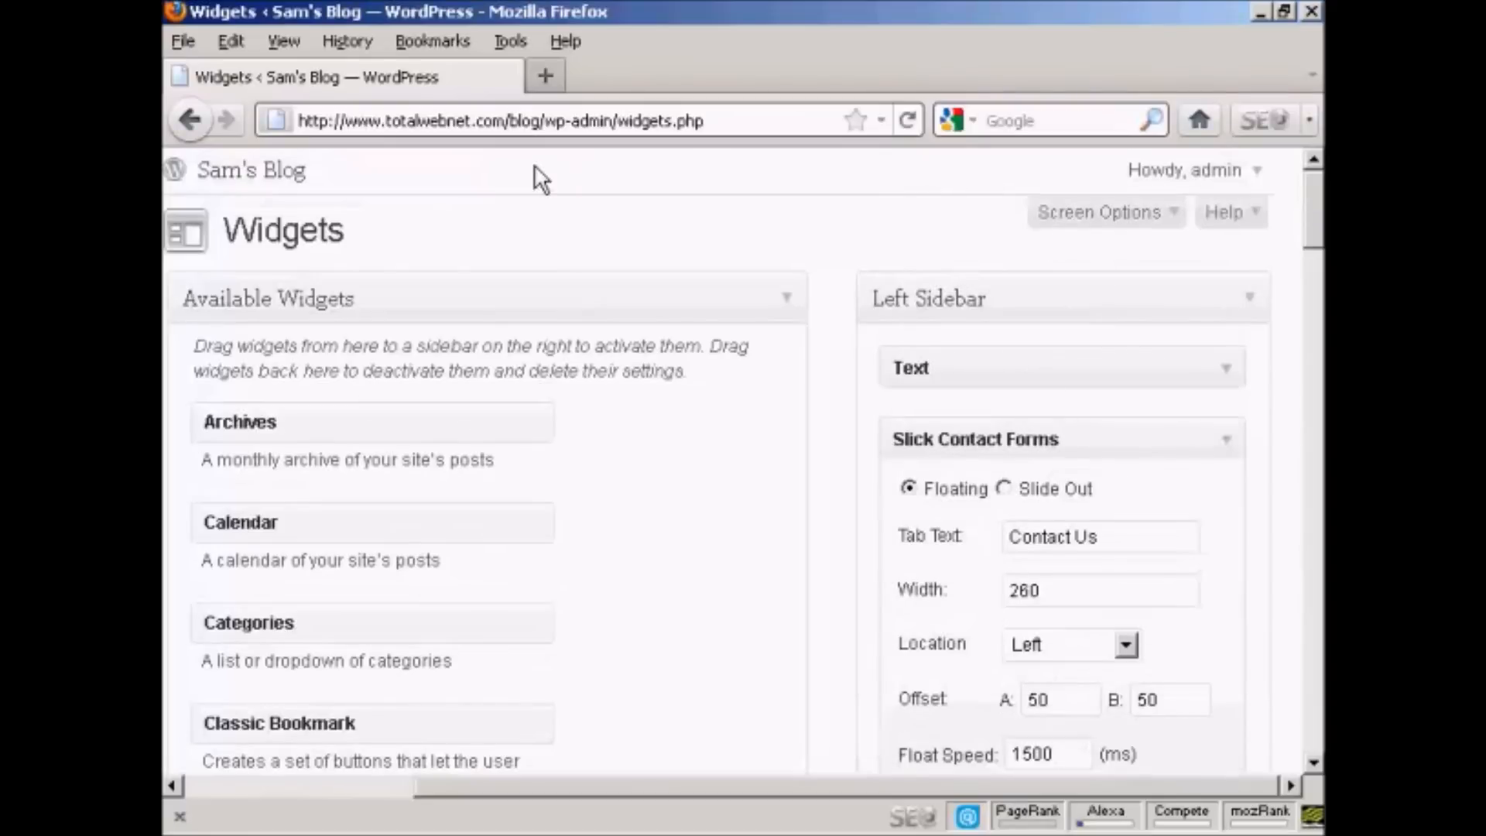
click(545, 122)
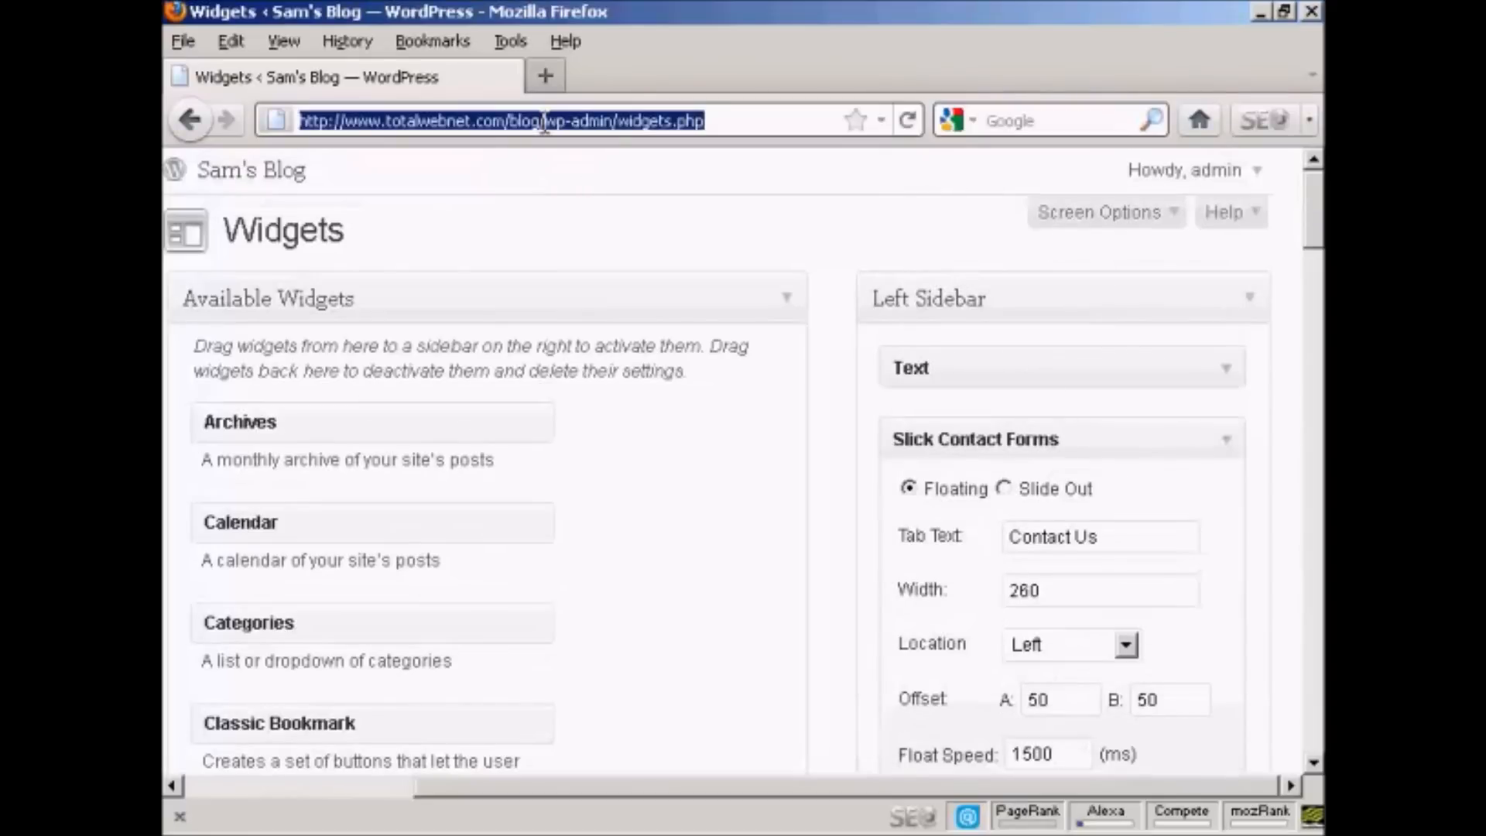
drag(545, 122, 735, 122)
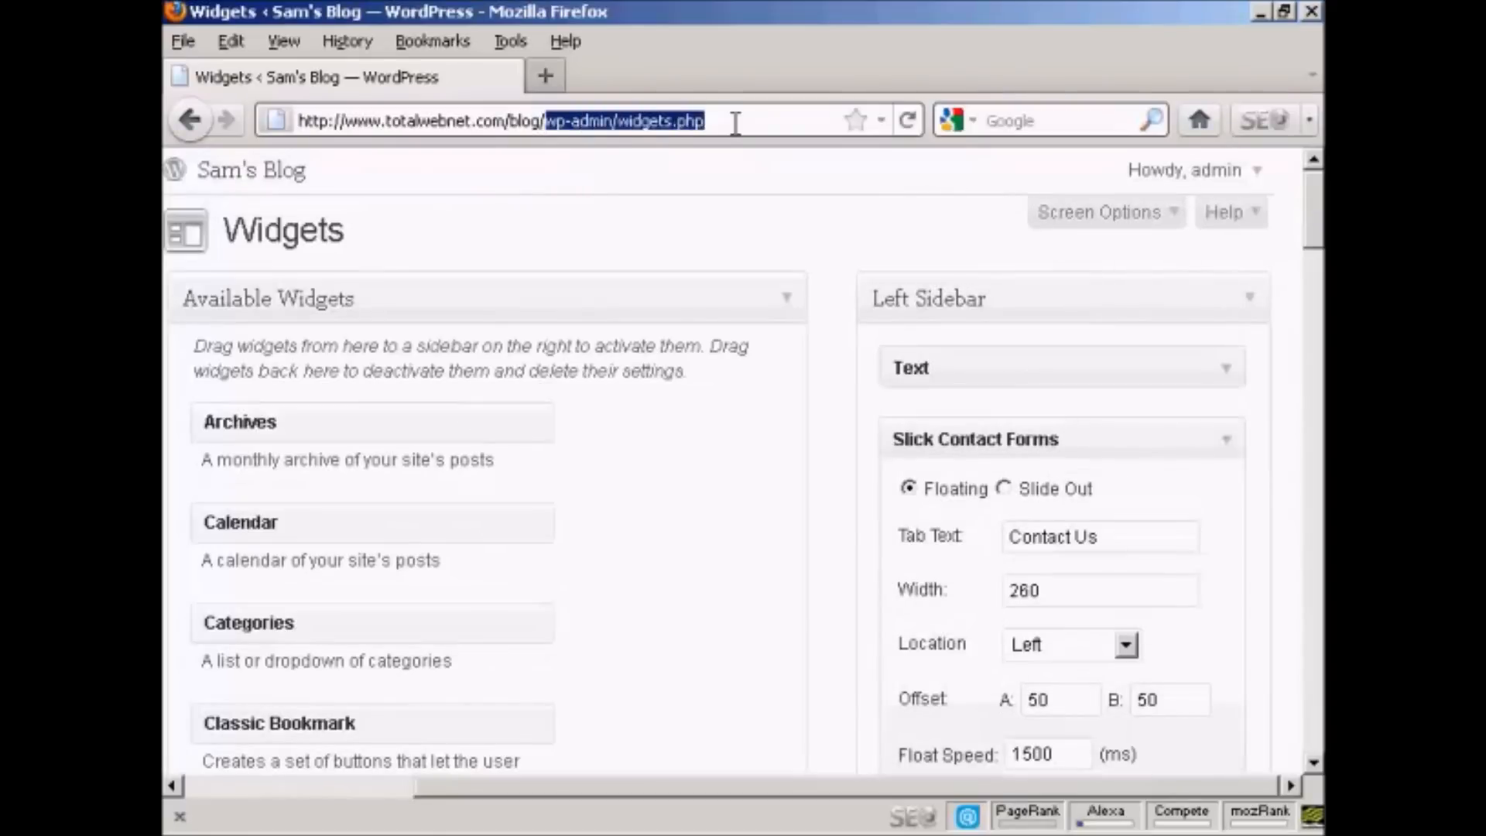
key(BackSpace)
key(Return)
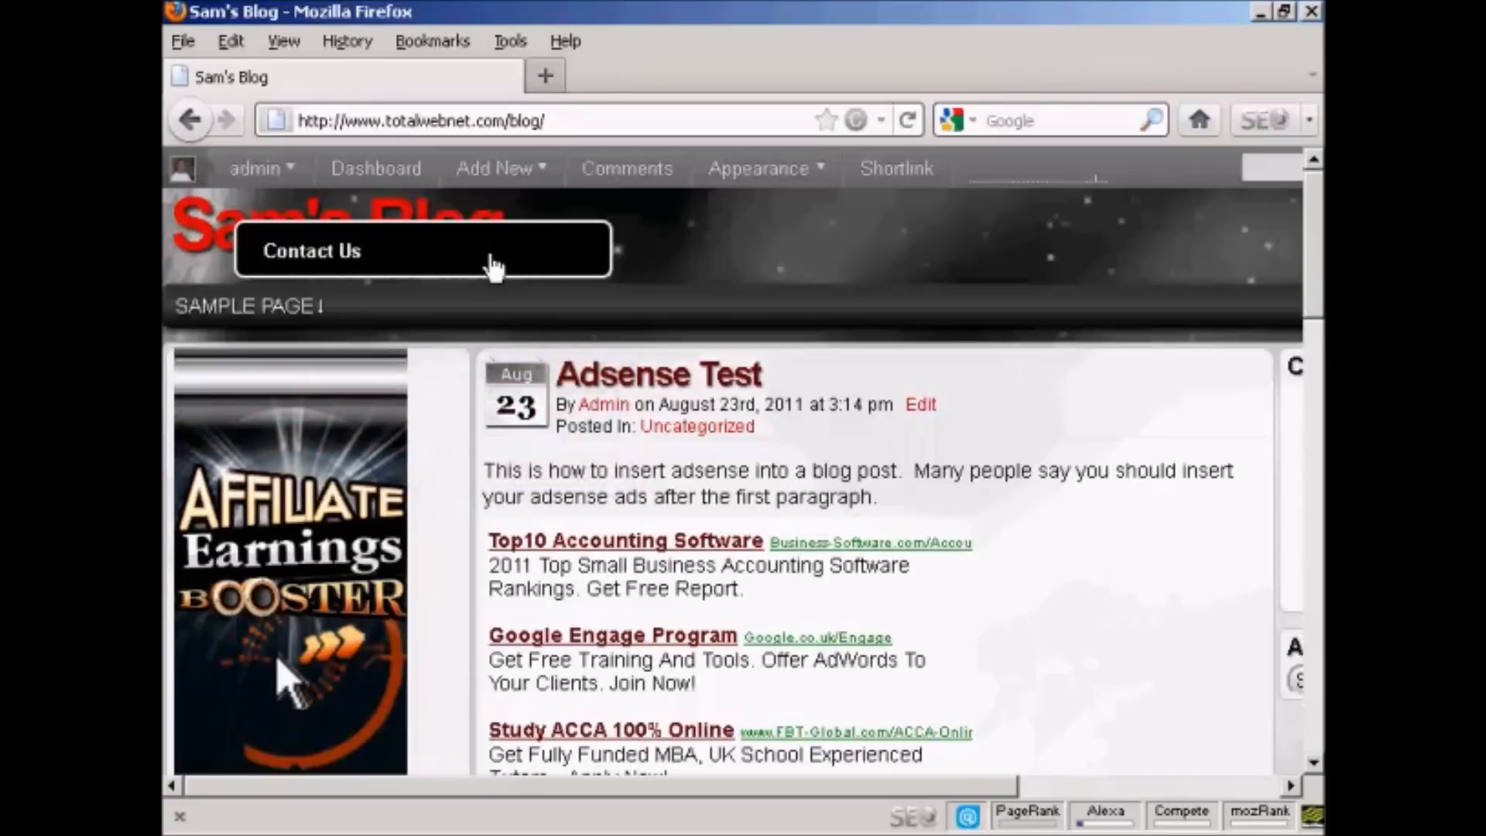
Step: Expand the floating Contact Us form, submit it with a test name, a test e-mail address and "Test message", and collapse it
click(562, 267)
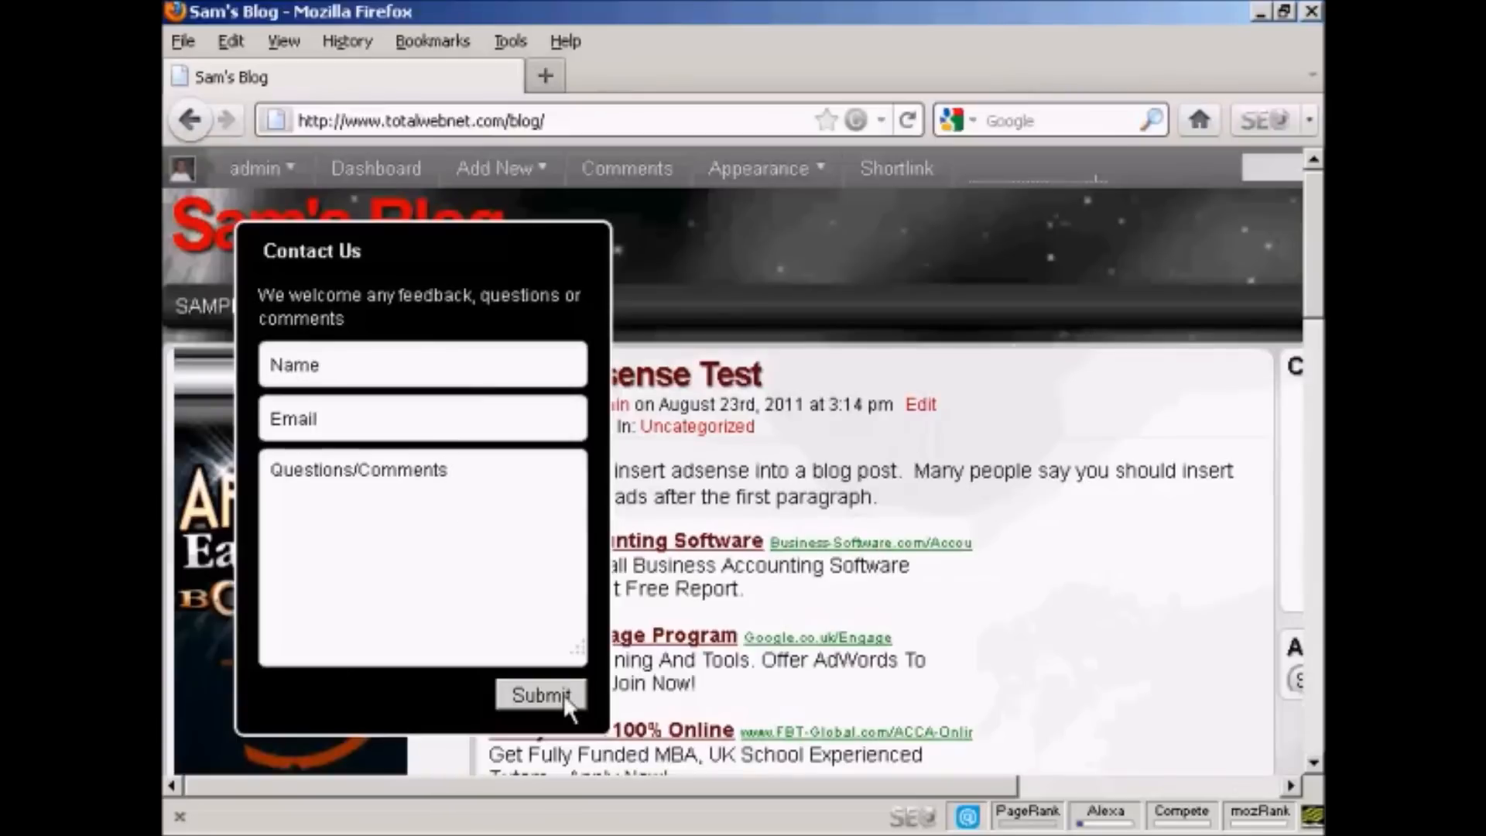
click(354, 370)
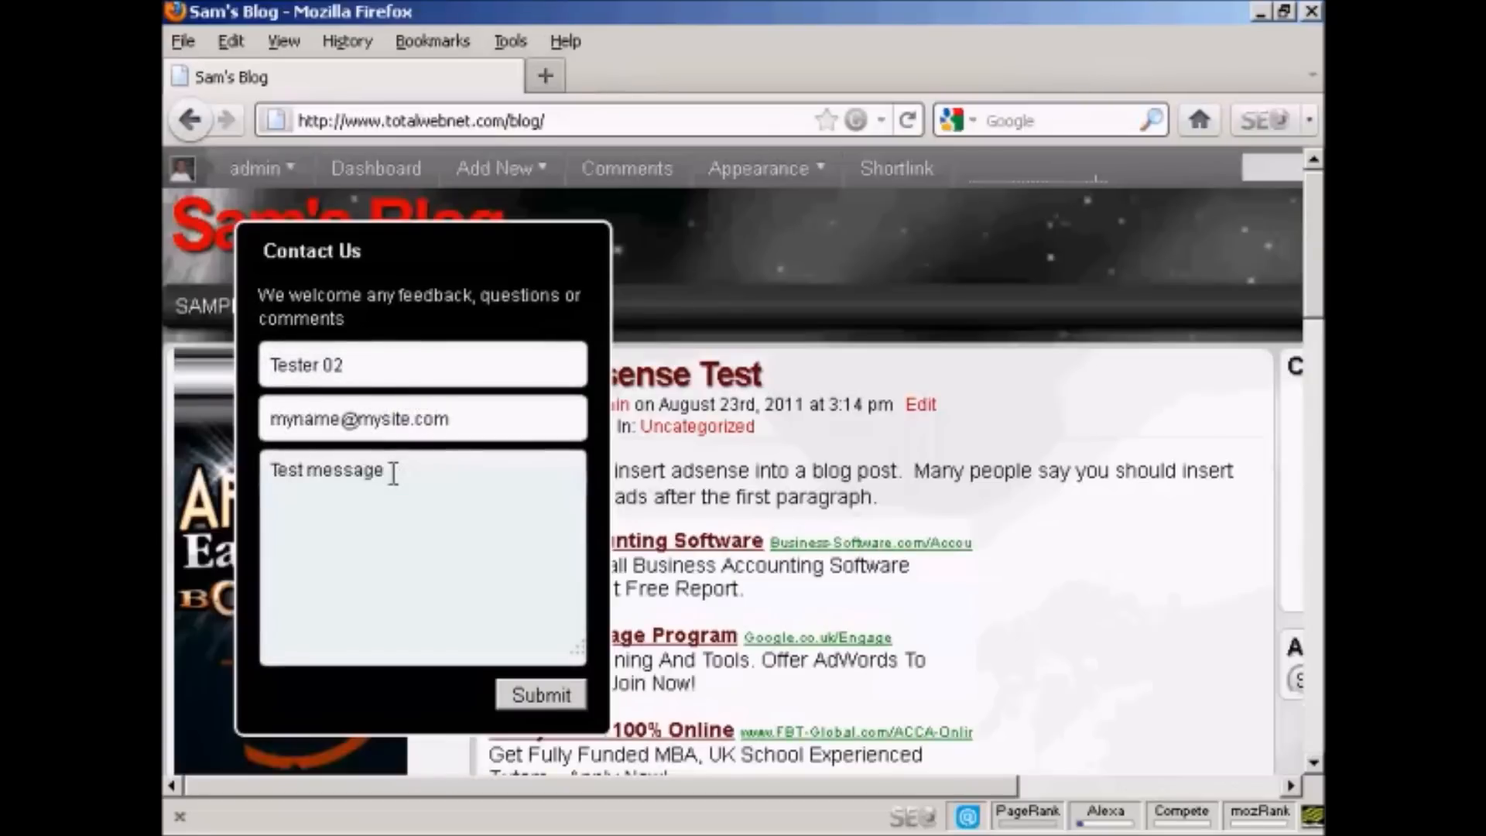
click(567, 699)
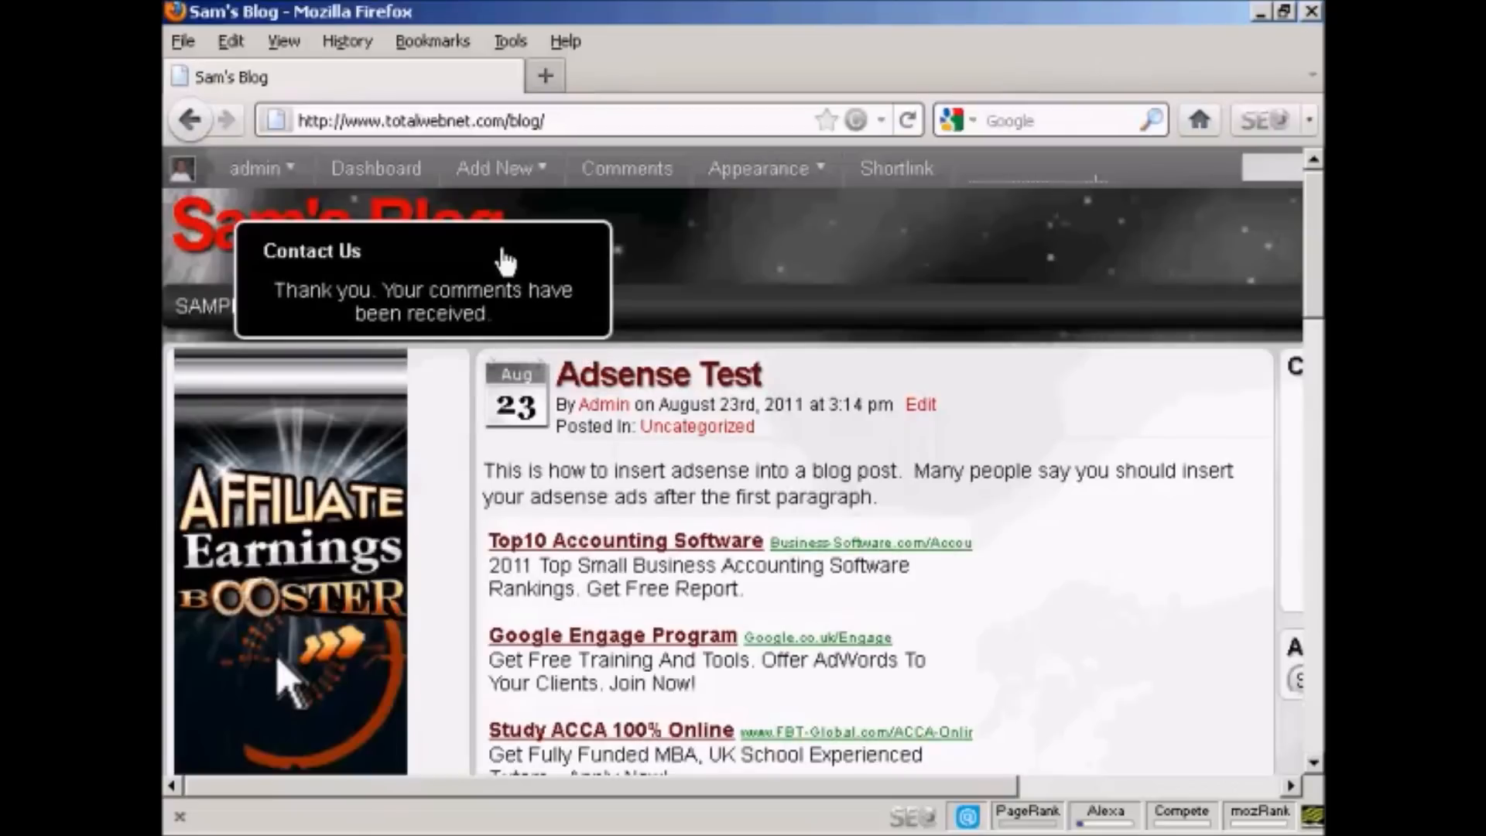
click(588, 252)
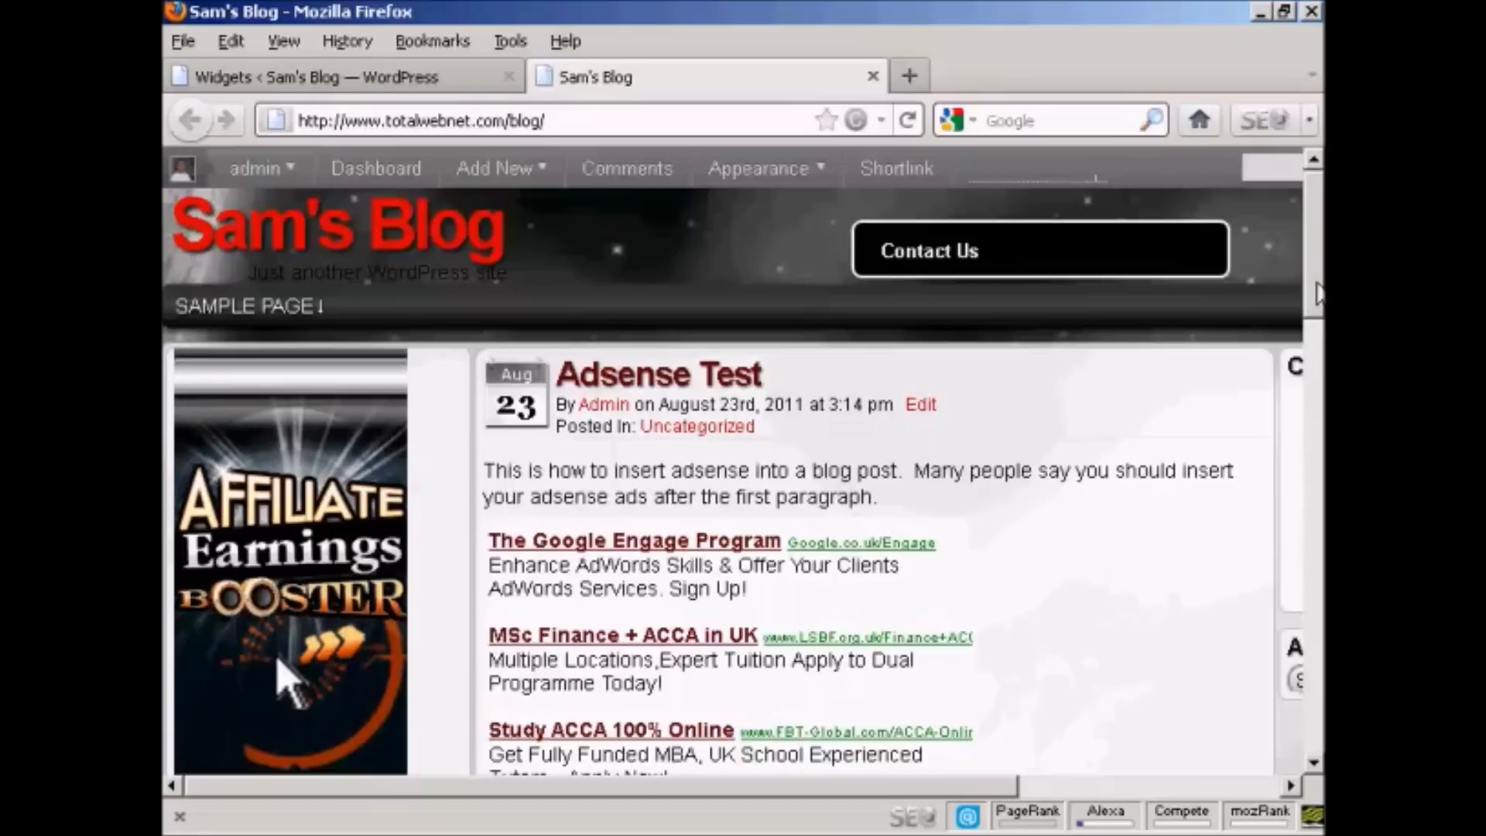
Step: Check how the floating Contact Us box behaves while moving down the blog page and back up
drag(1316, 294, 1316, 364)
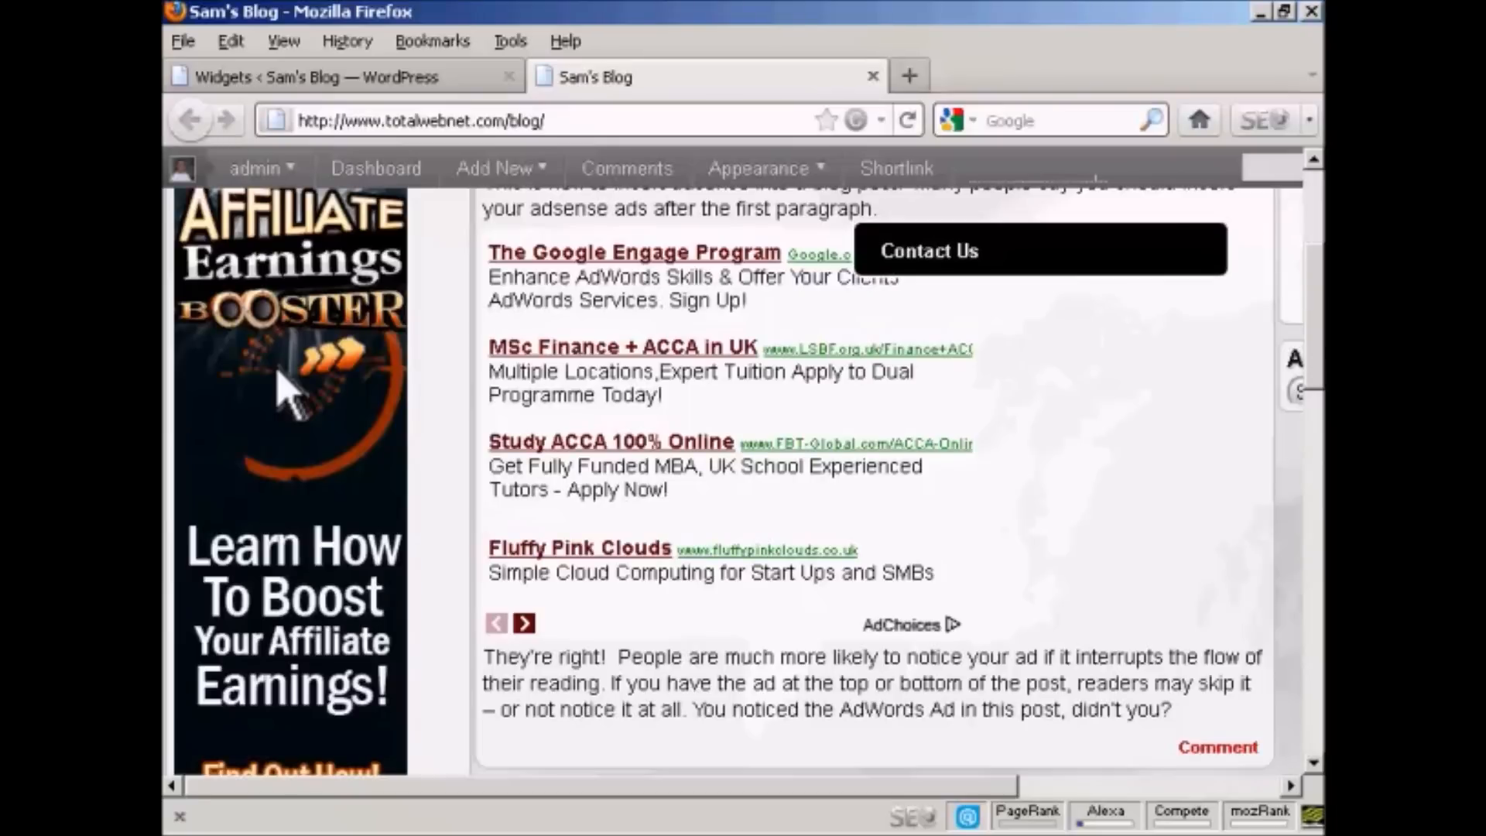
drag(1315, 316, 1315, 159)
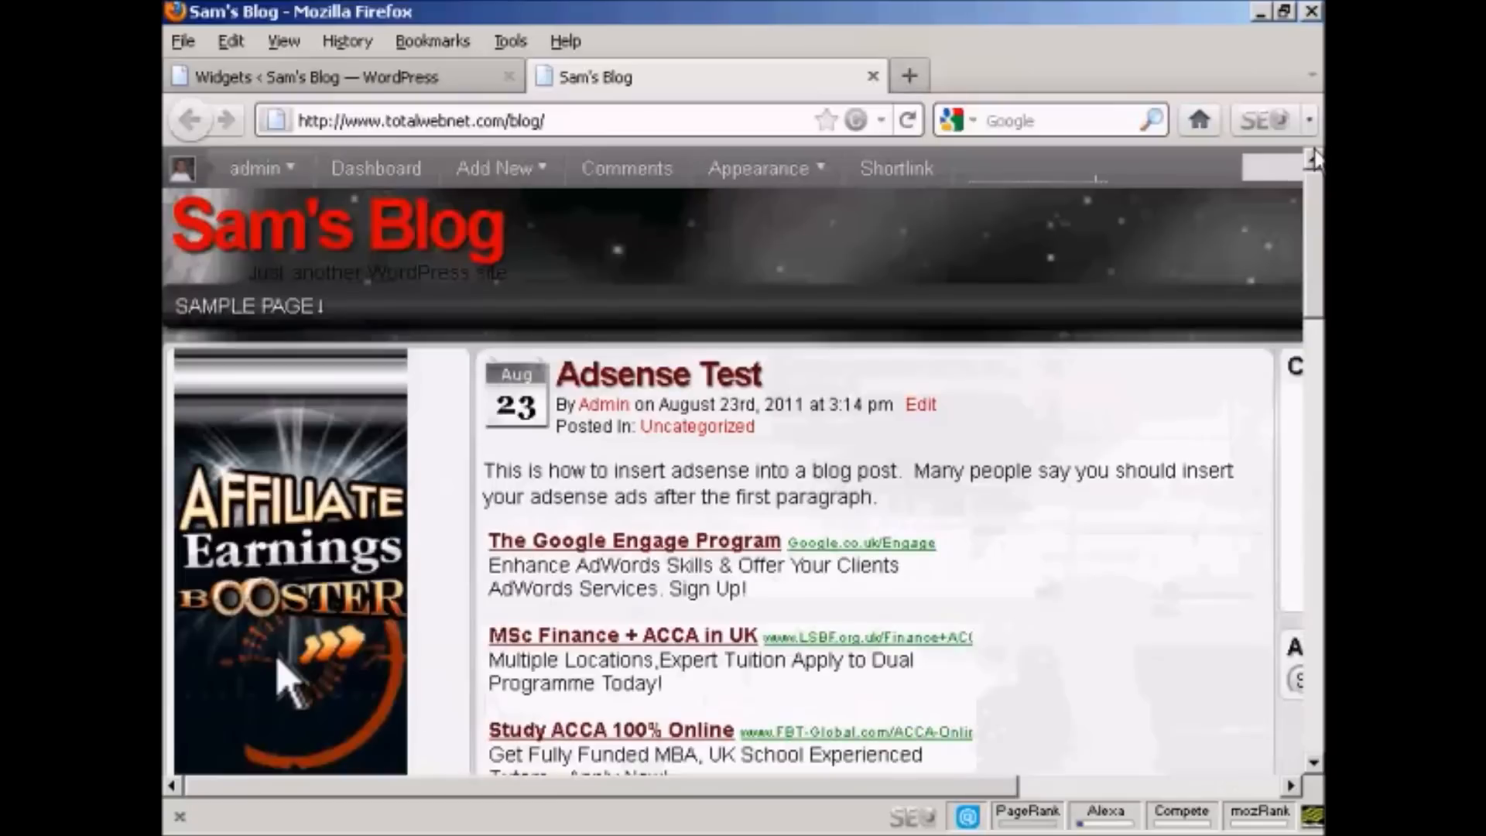
Step: Return to the widgets admin page, change the contact form widget to Slide Out and save it
click(384, 77)
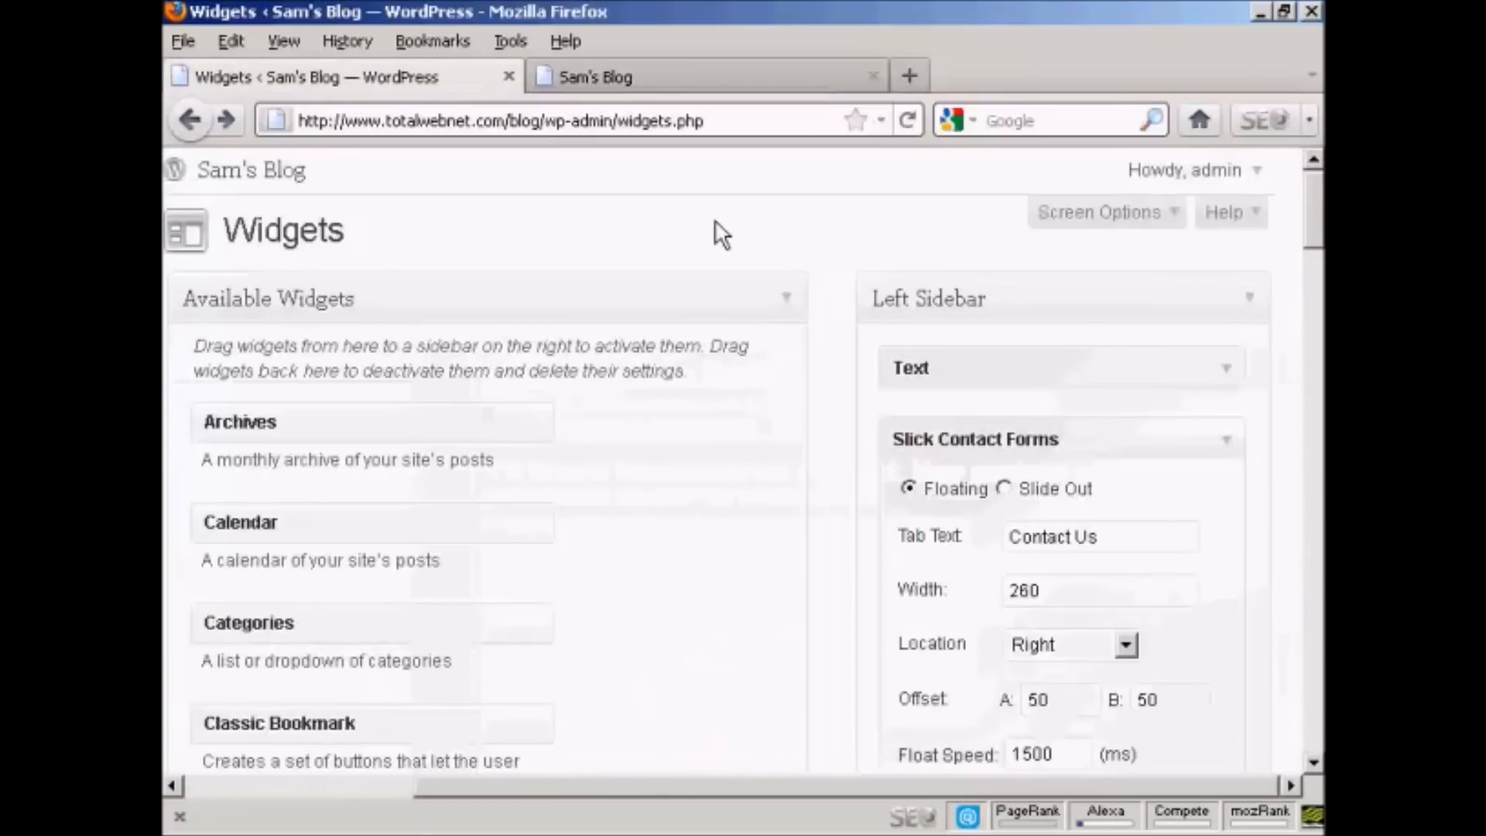
click(1004, 489)
drag(1314, 225, 1319, 367)
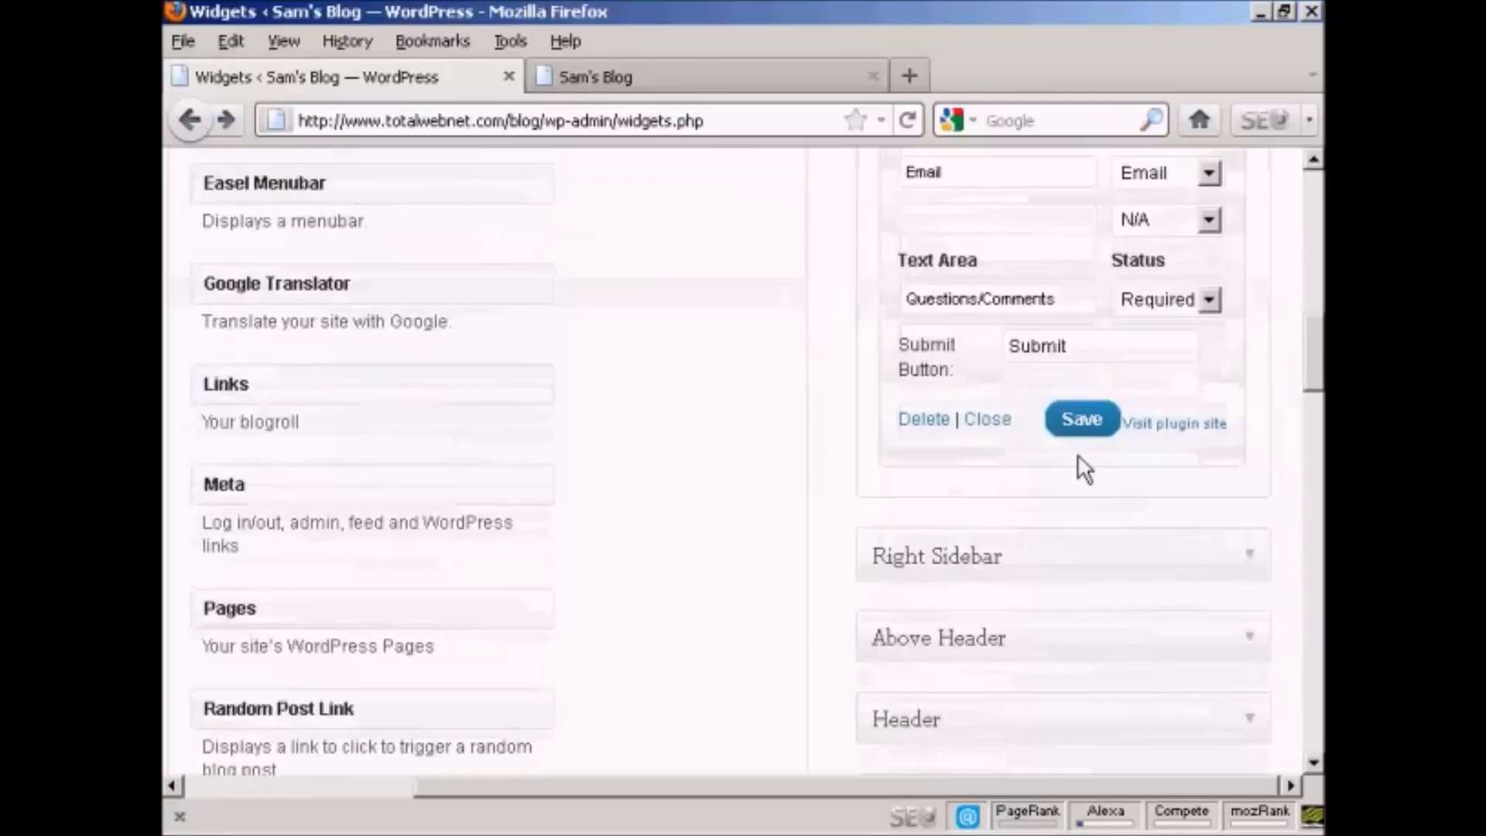
click(1082, 428)
Step: Reload the blog's front page and test the slide-out Contact Us form by expanding and collapsing it
click(721, 83)
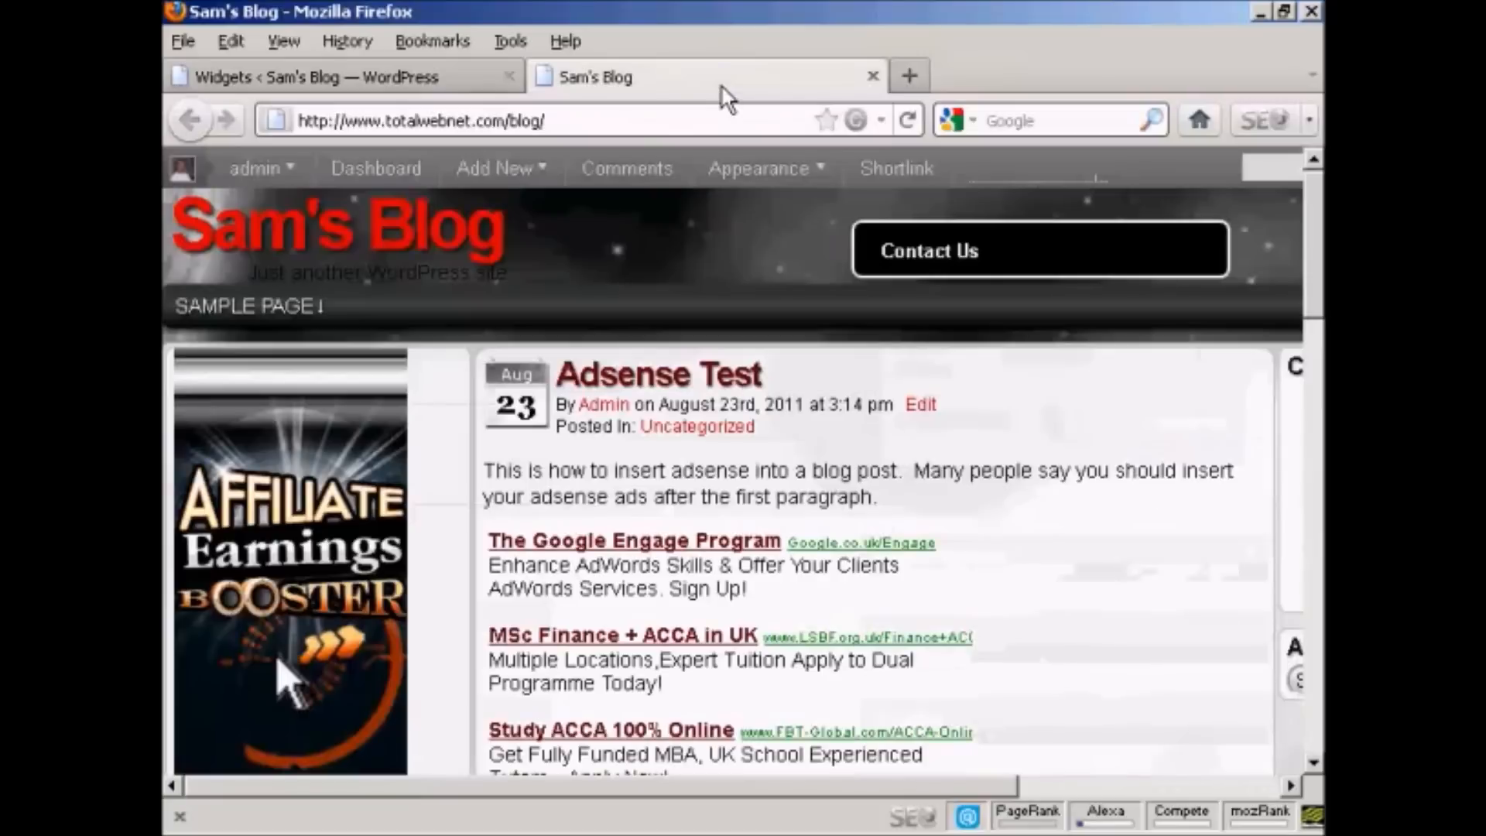
click(909, 120)
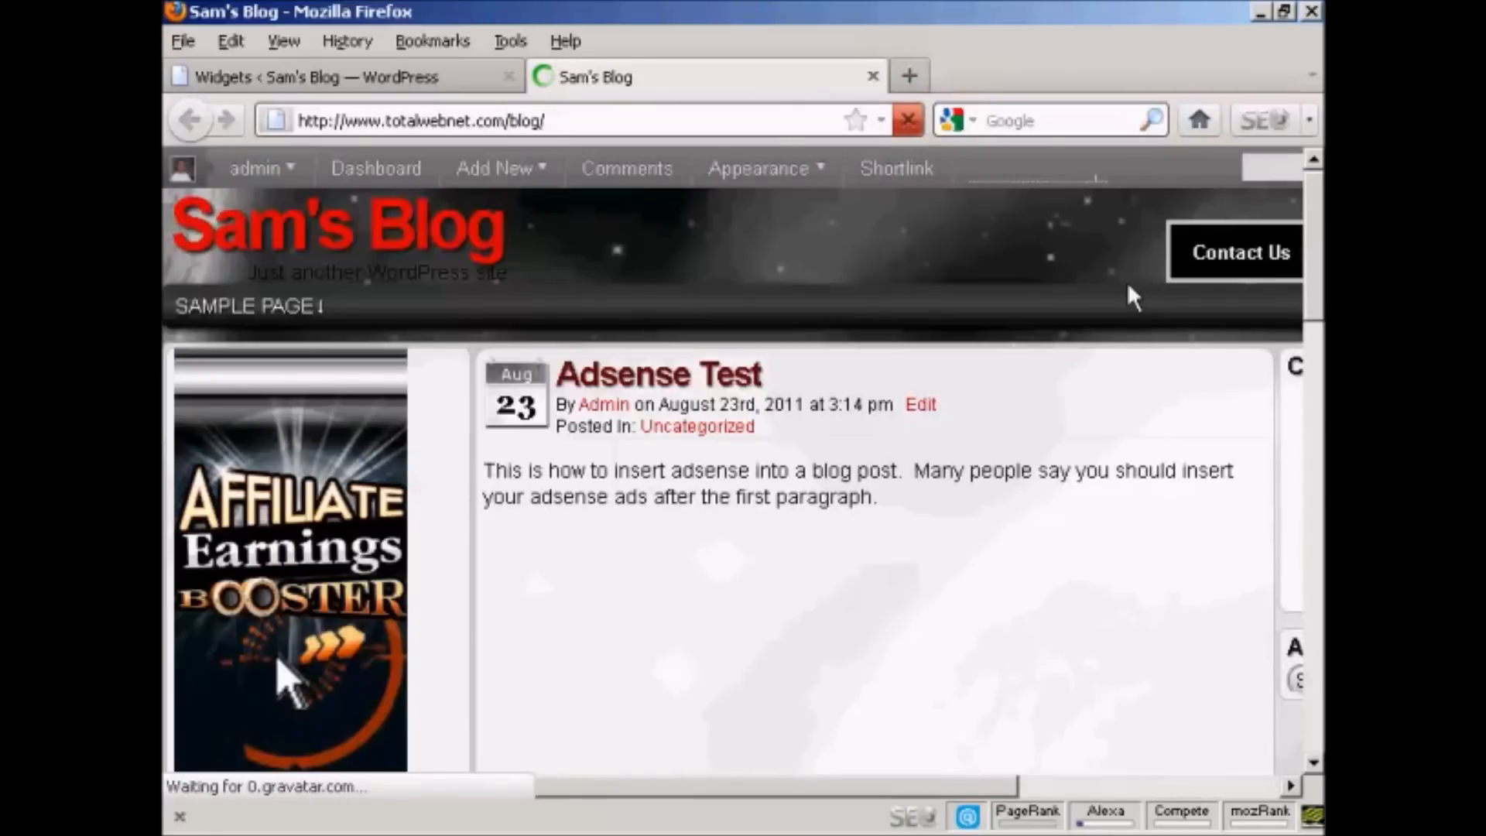
click(1260, 254)
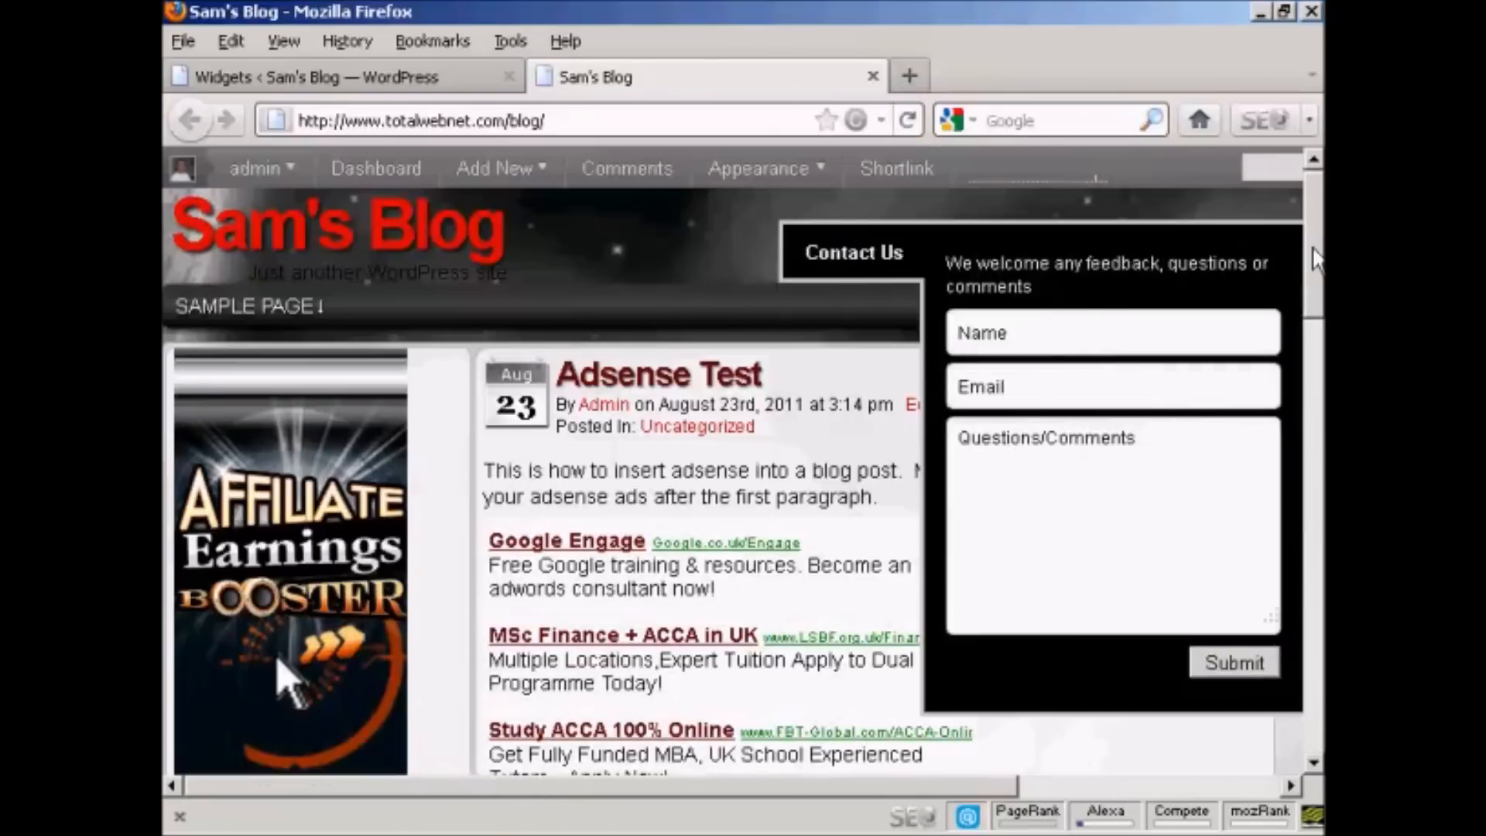
click(875, 255)
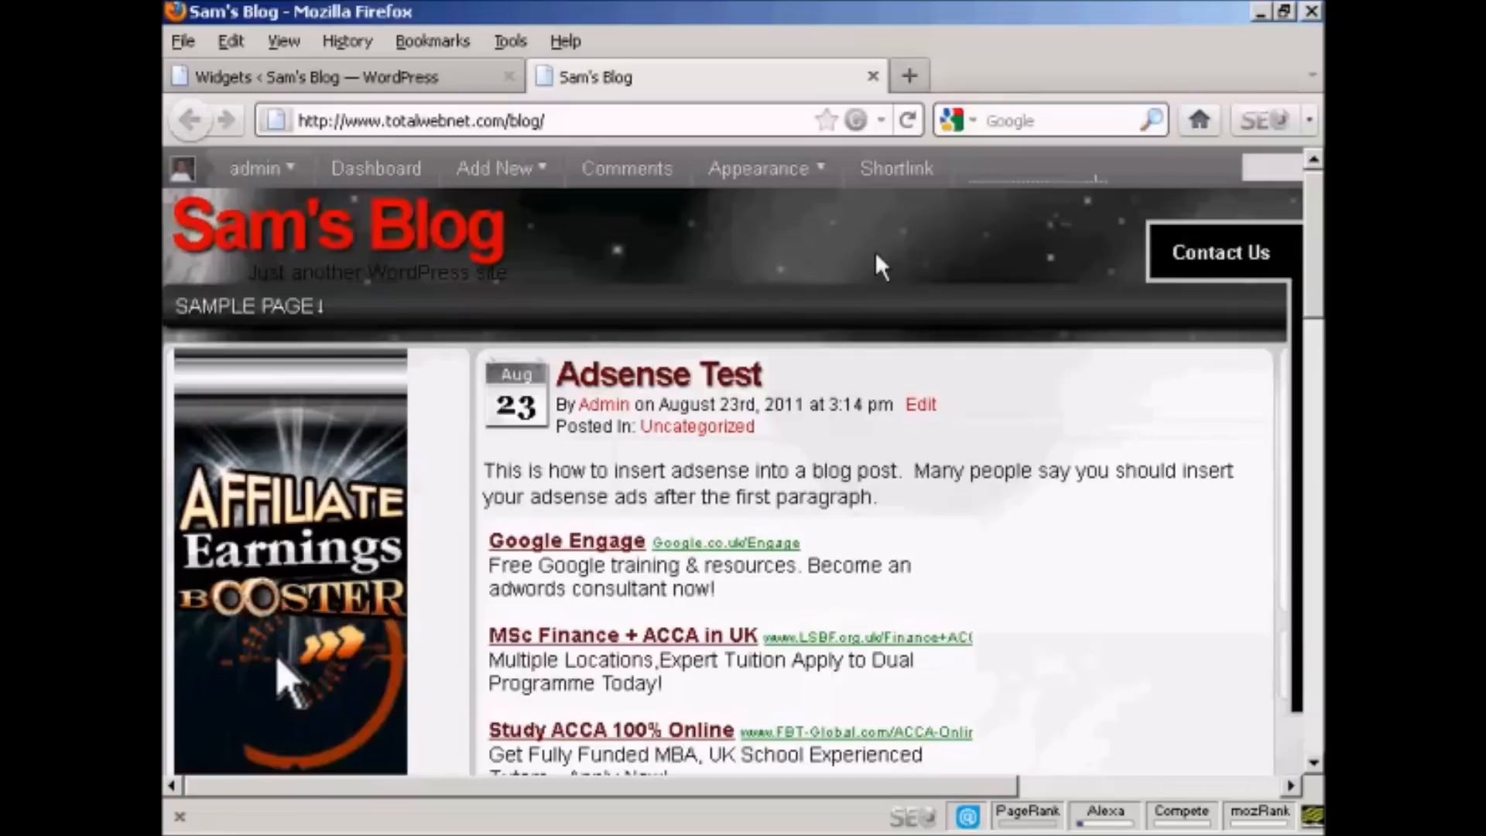
drag(1321, 247, 1320, 193)
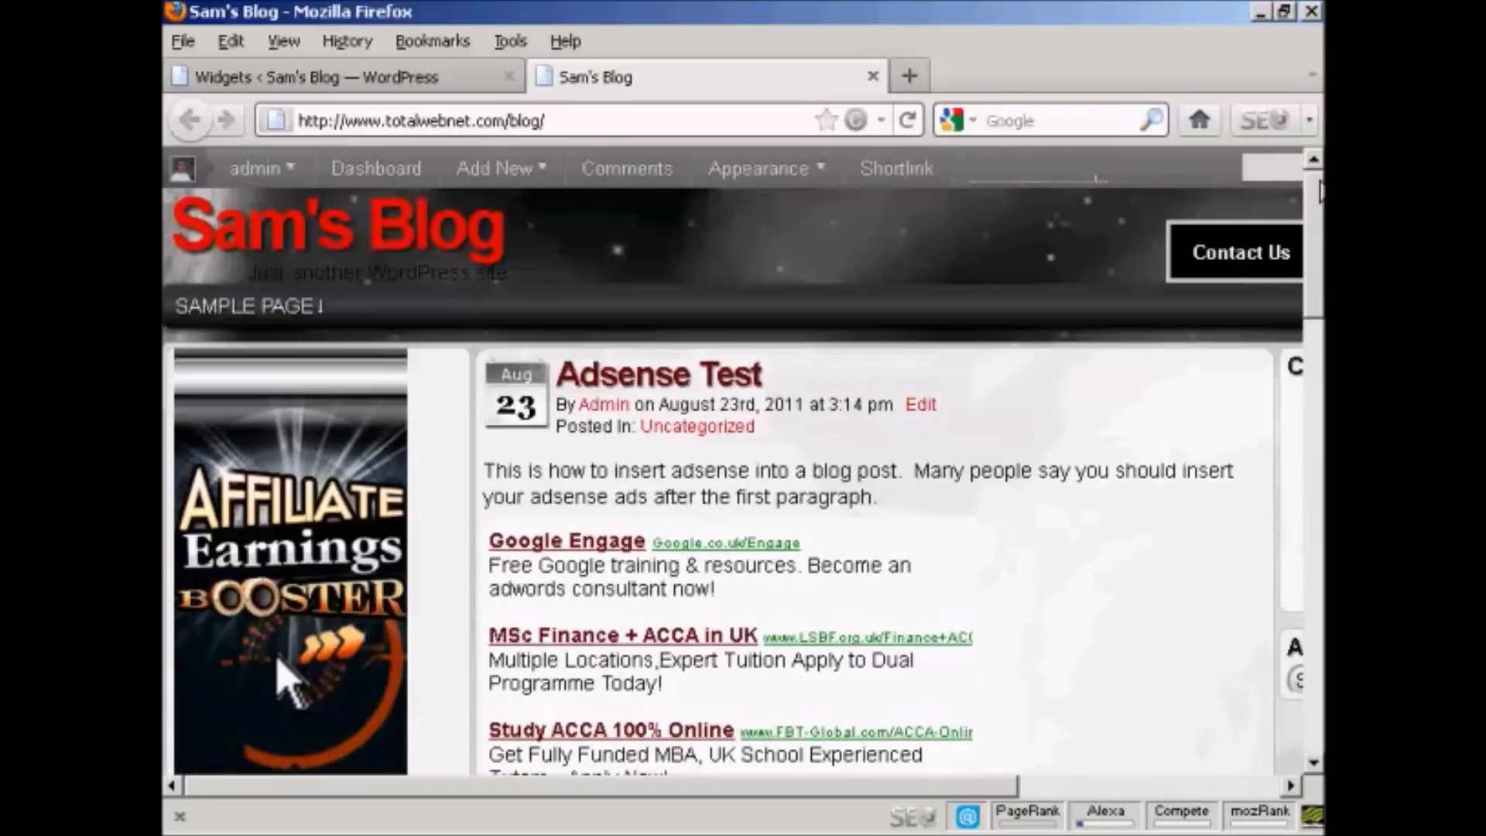